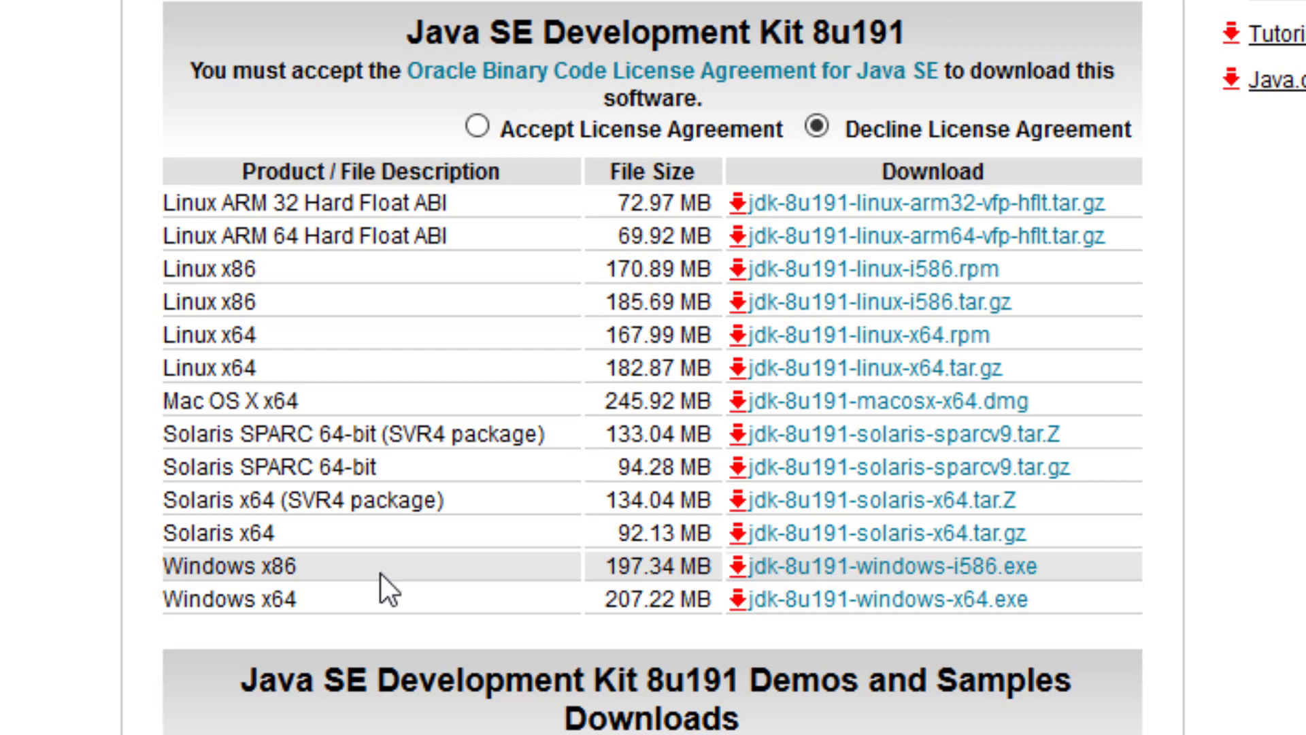
Accept the Java SE Development Kit 8u191 license agreement and start downloading jdk-8u191-windows-x64.exe.
click(478, 126)
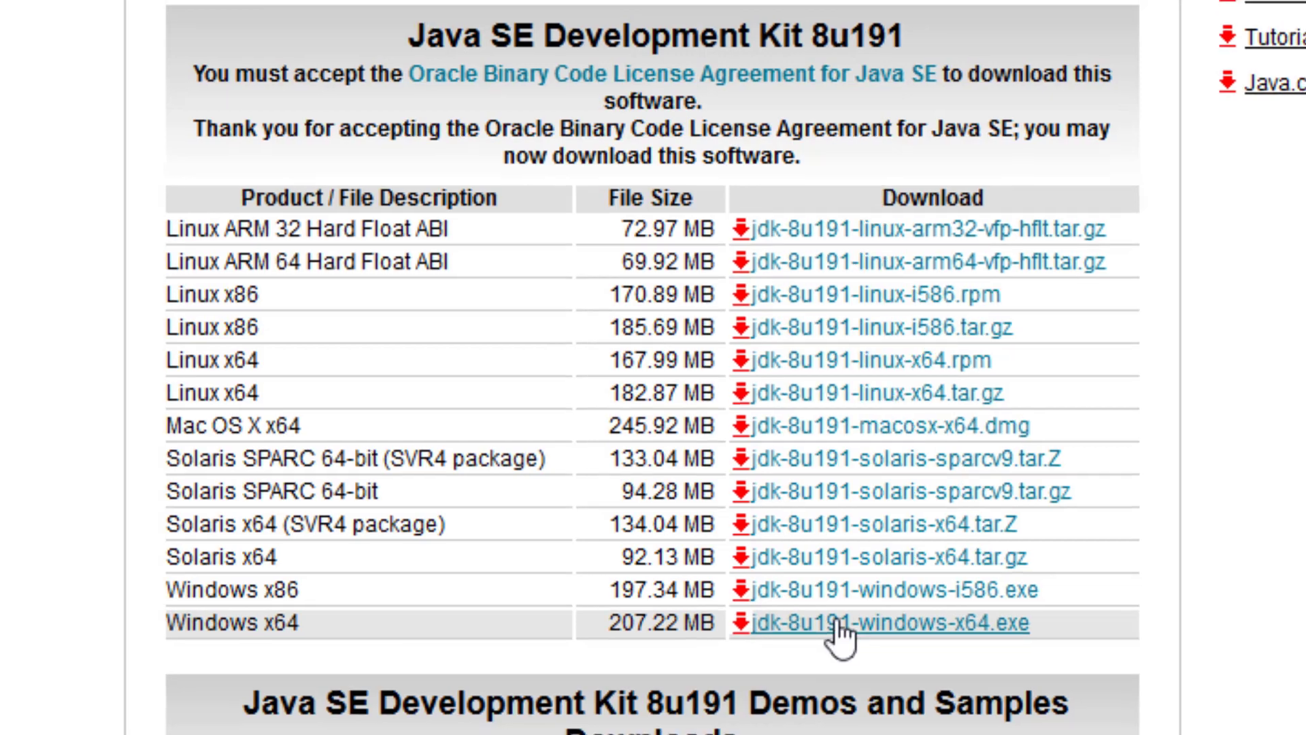
click(838, 623)
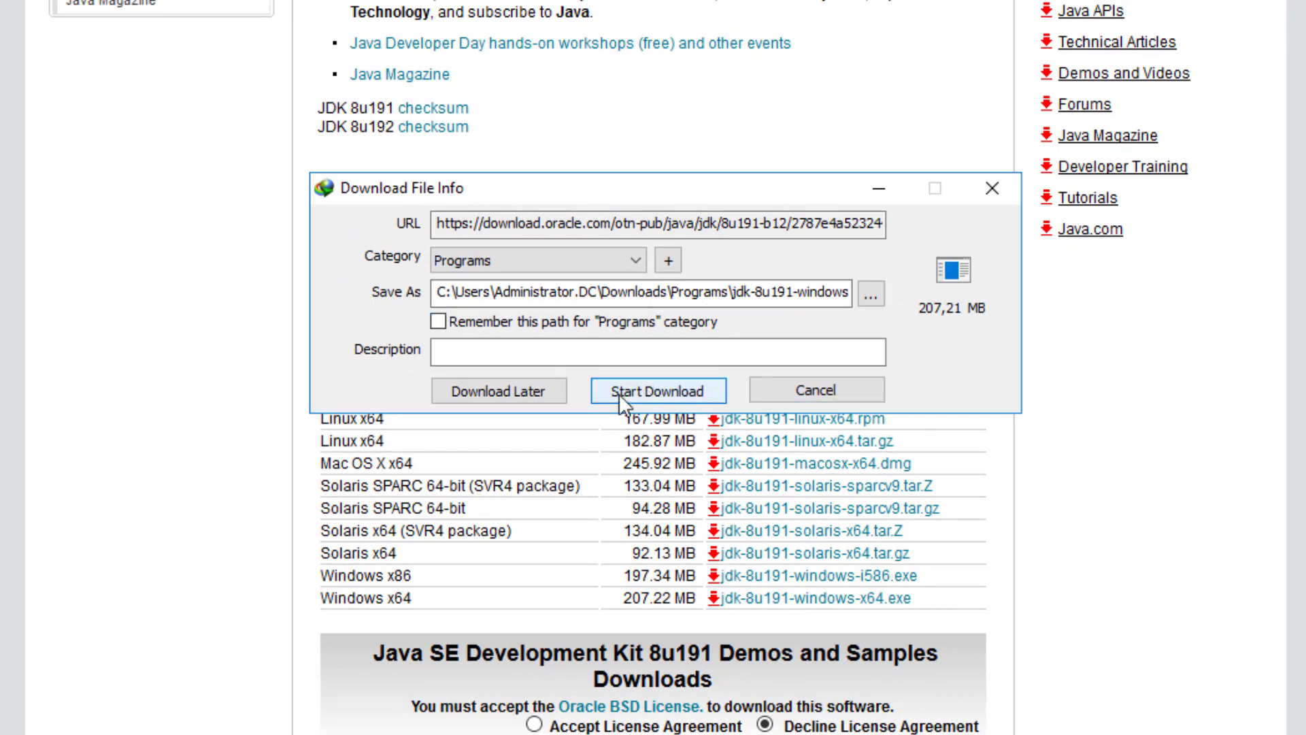
click(638, 396)
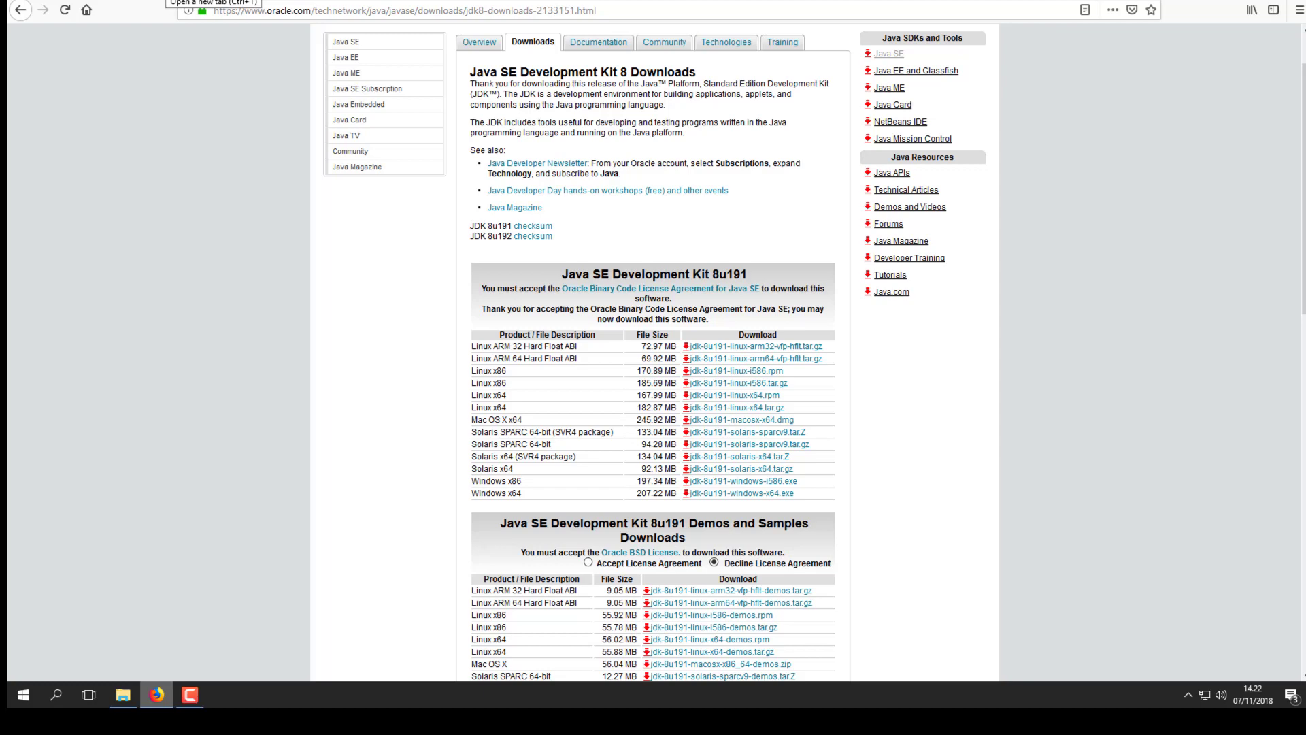
Search Google for "pentaho data integration download" in a new browser tab.
click(166, 0)
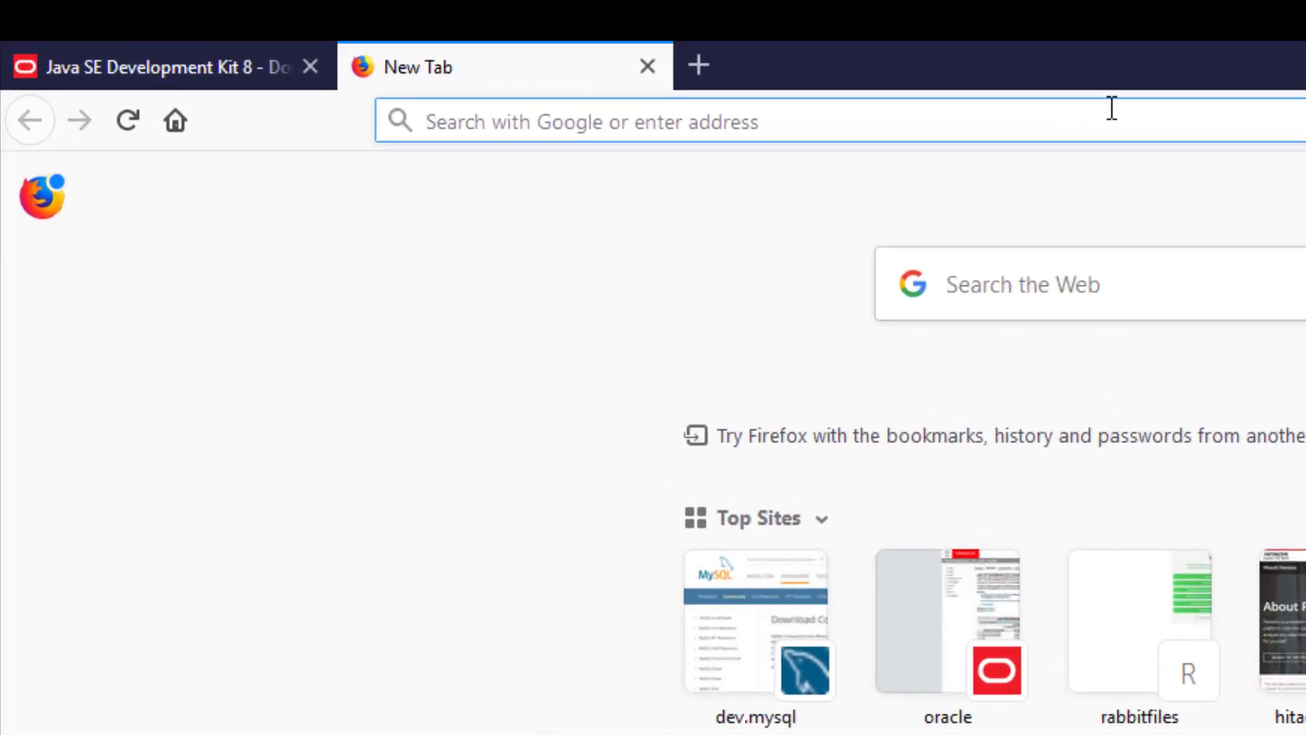
text(pentaho)
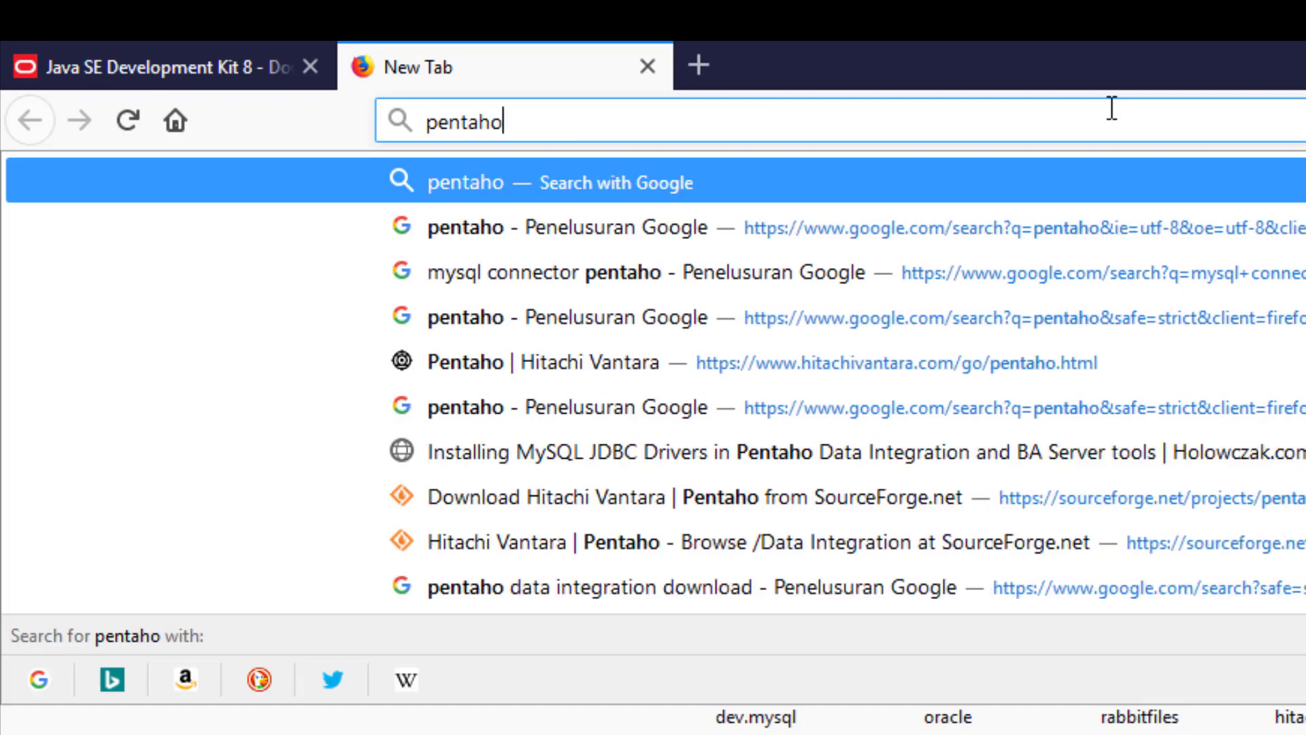
text( data in)
key(Down)
key(Down)
key(Down)
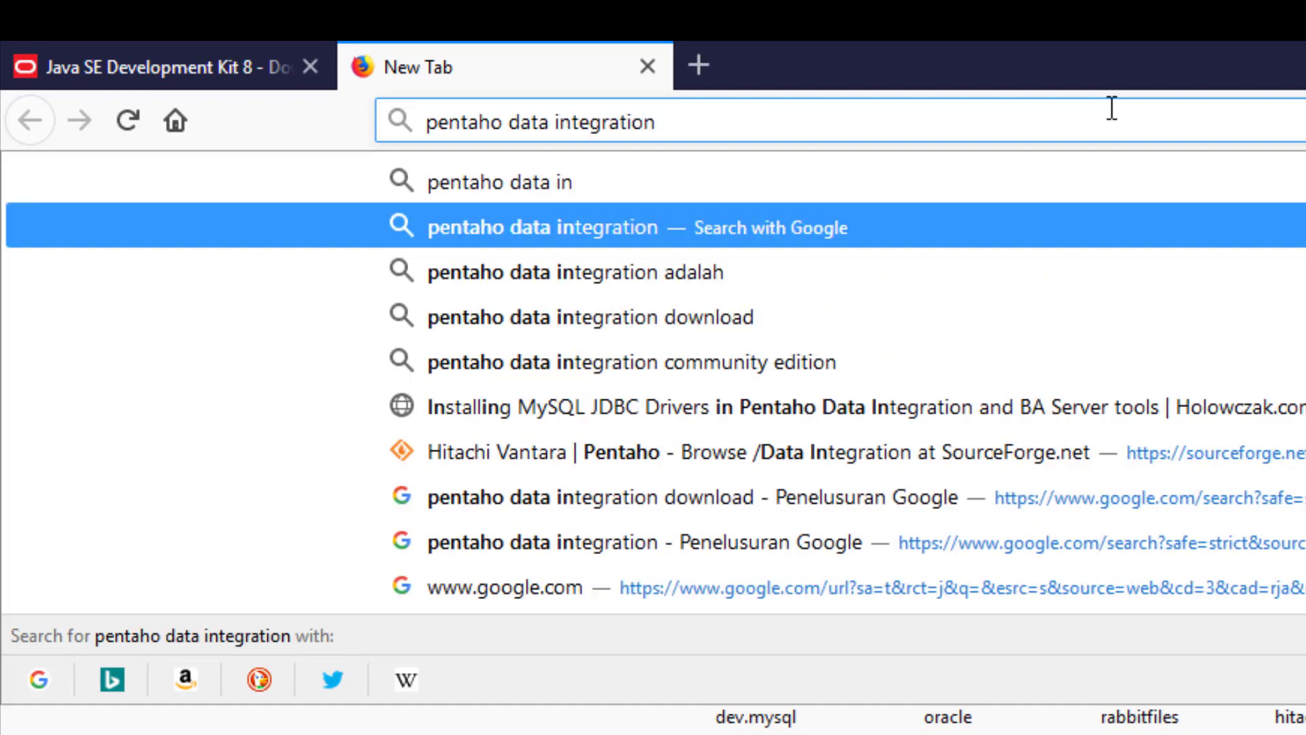
key(Return)
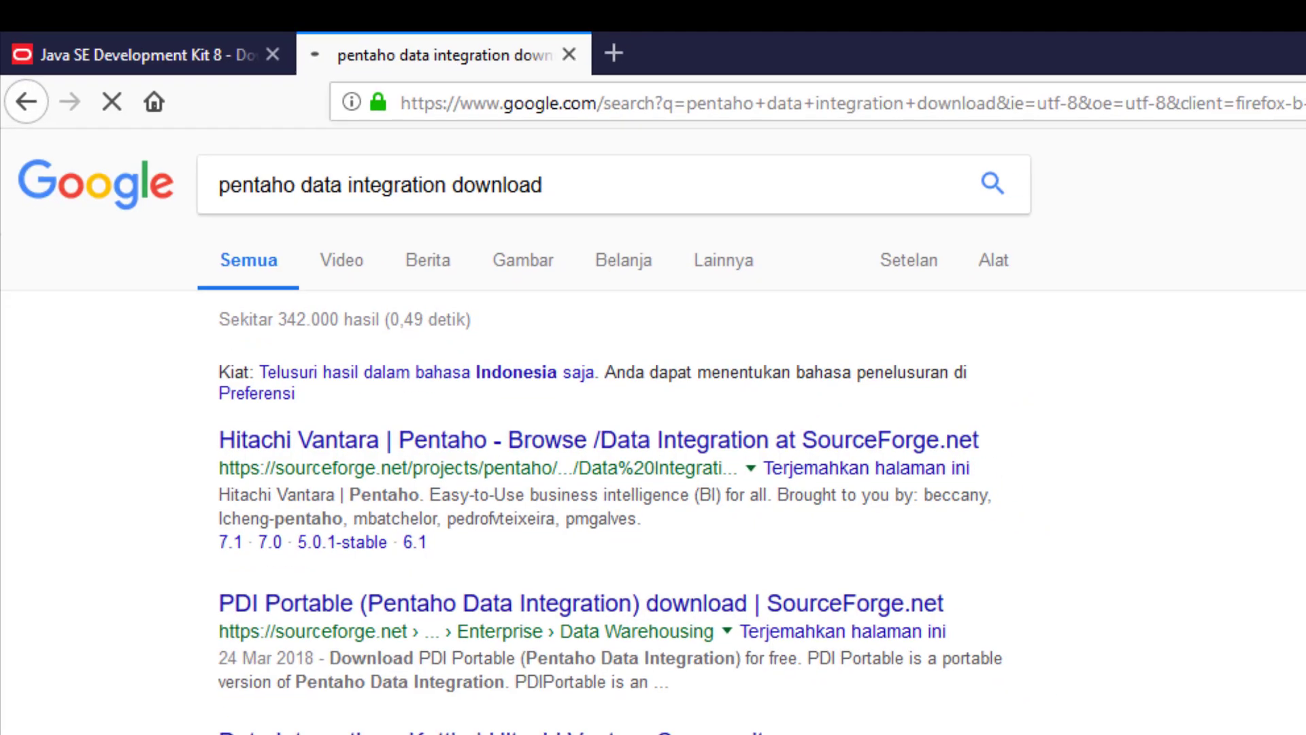
Download the latest version, pdi-ce-8.1.0.0-365.zip, from the Pentaho Data Integration files on SourceForge and save the file.
click(488, 447)
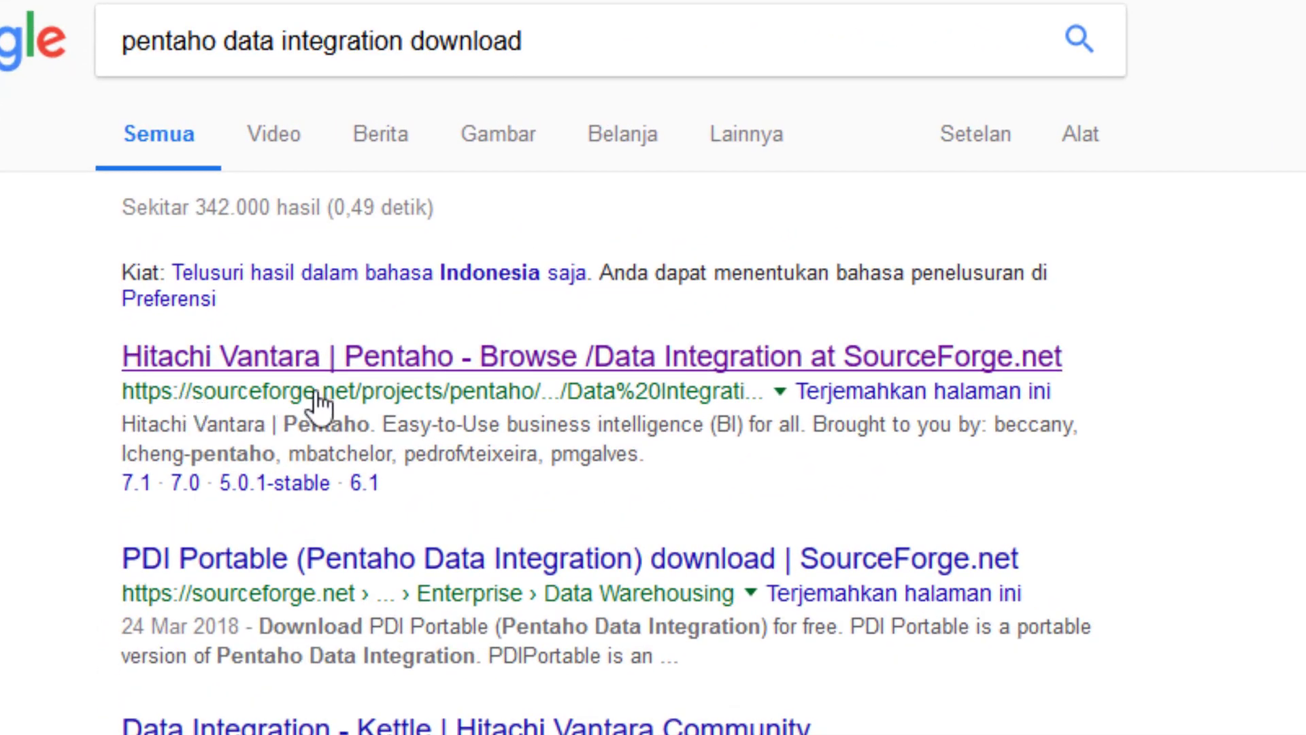
click(911, 361)
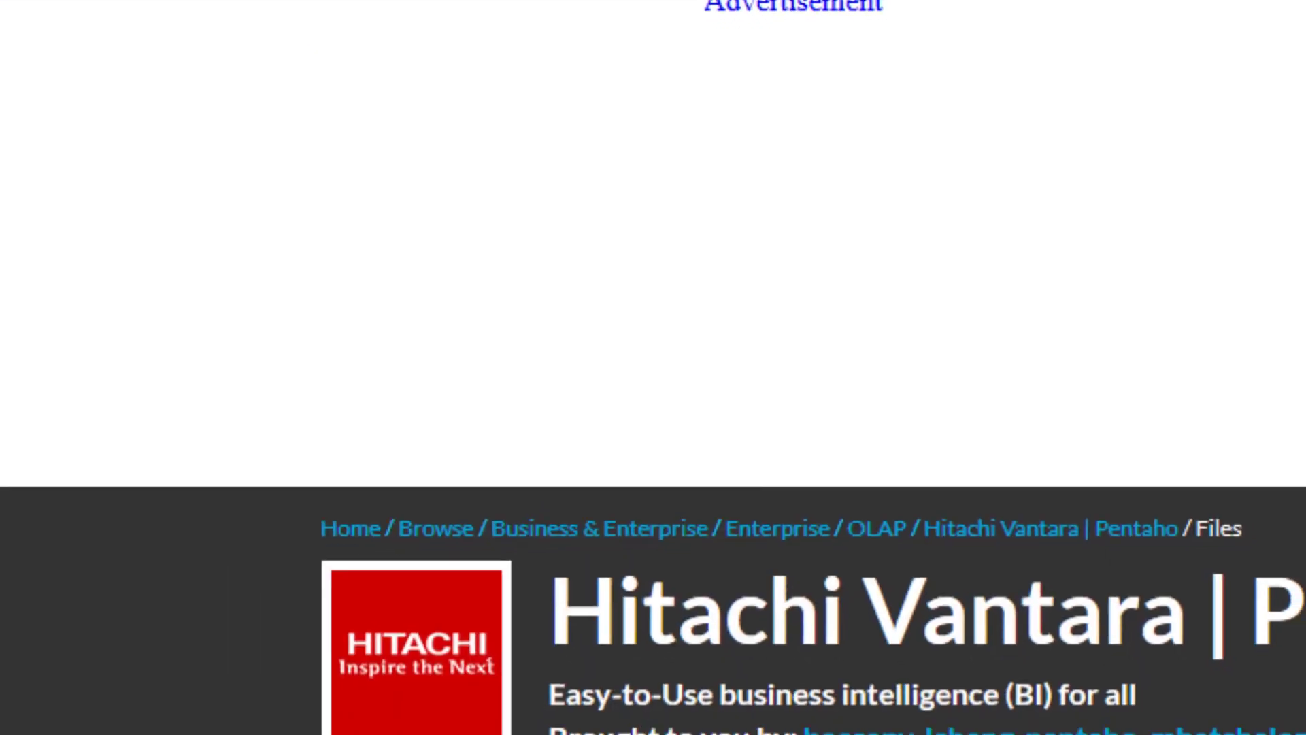
scroll(507, 673, down, 2)
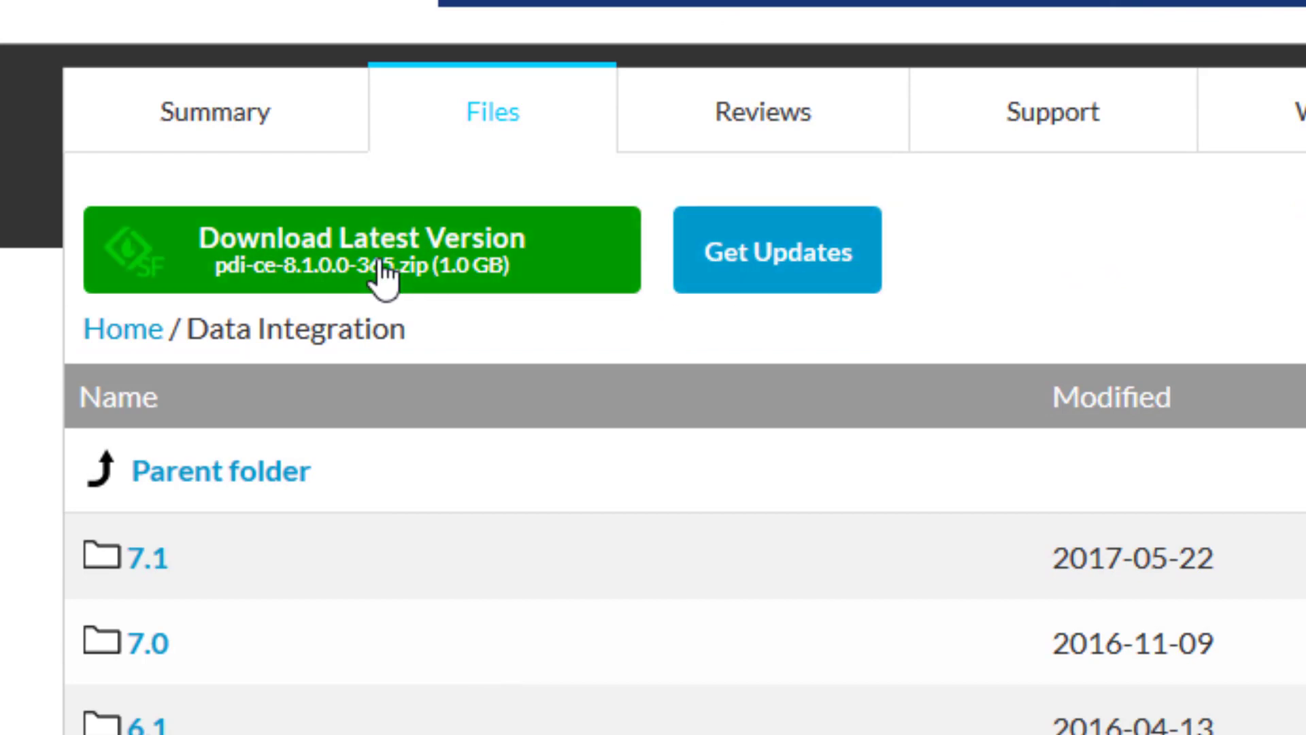
click(355, 285)
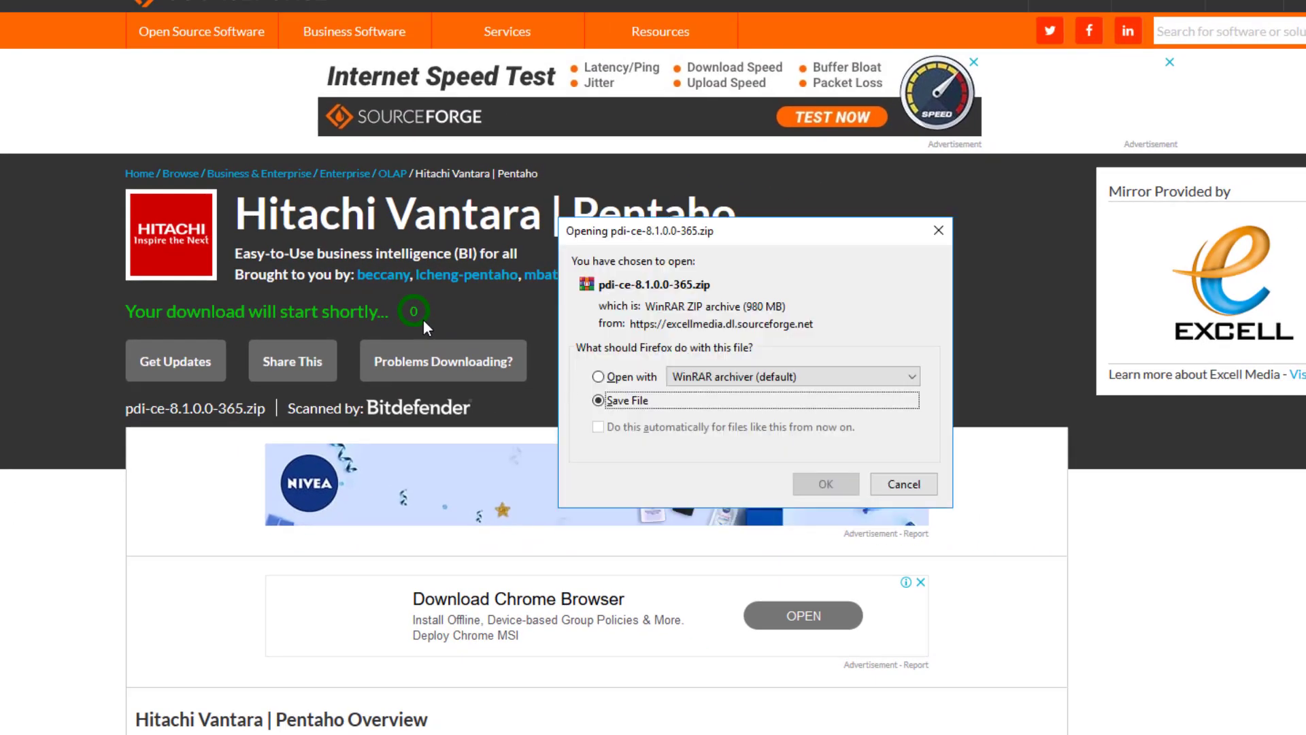
click(599, 400)
click(823, 485)
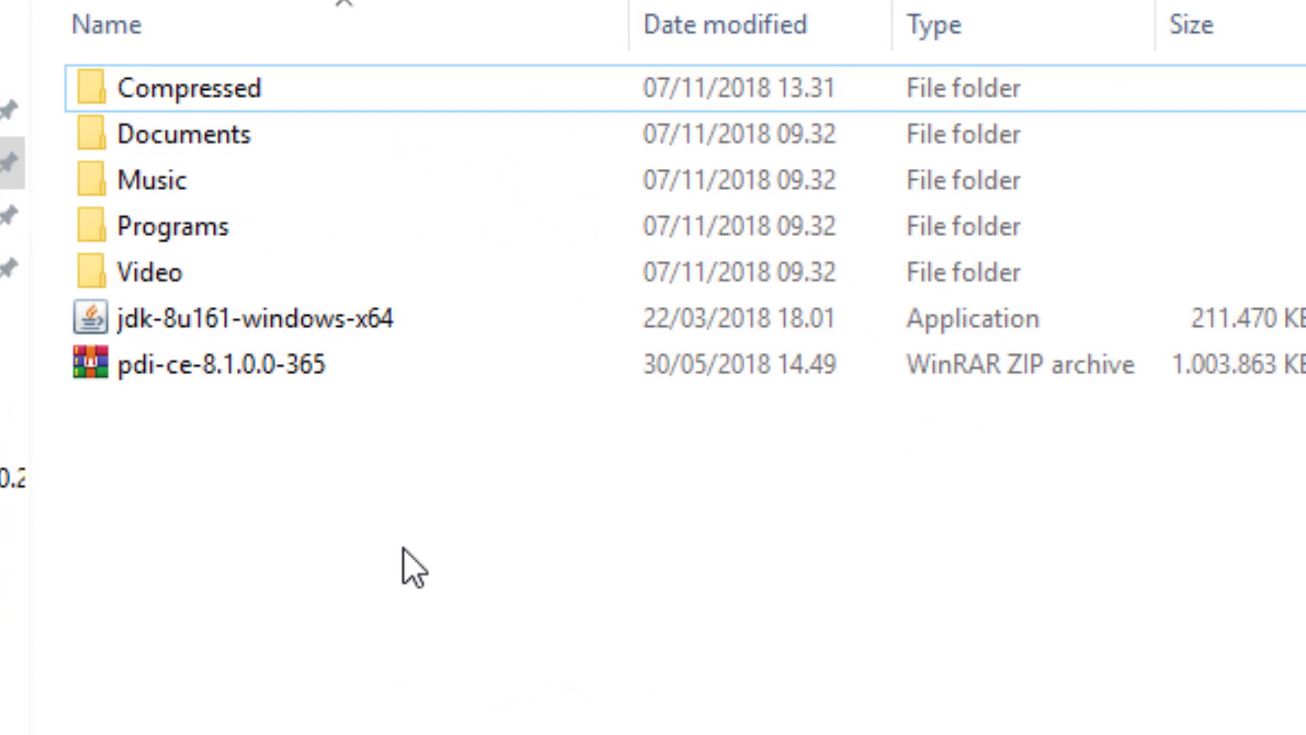
Install the JDK from jdk-8u161-windows-x64 in the Downloads folder, keeping the default features and destination folders.
click(178, 325)
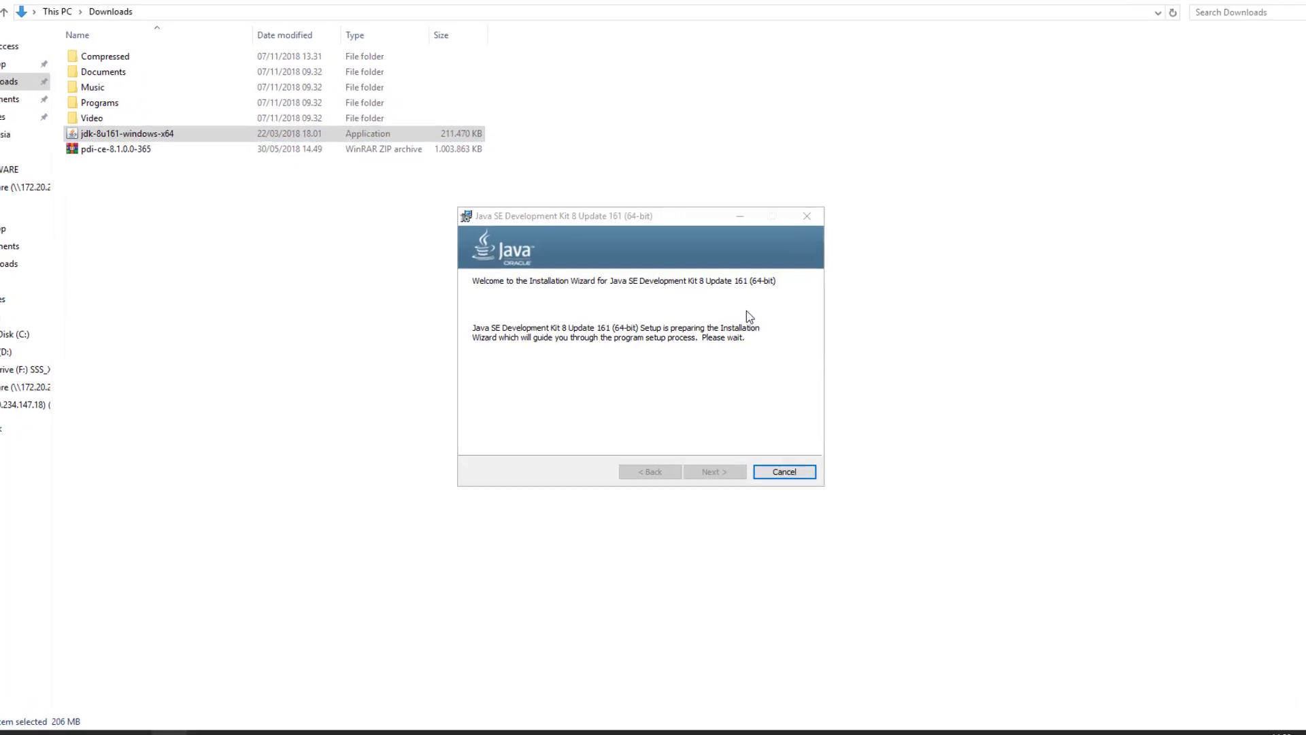
click(611, 187)
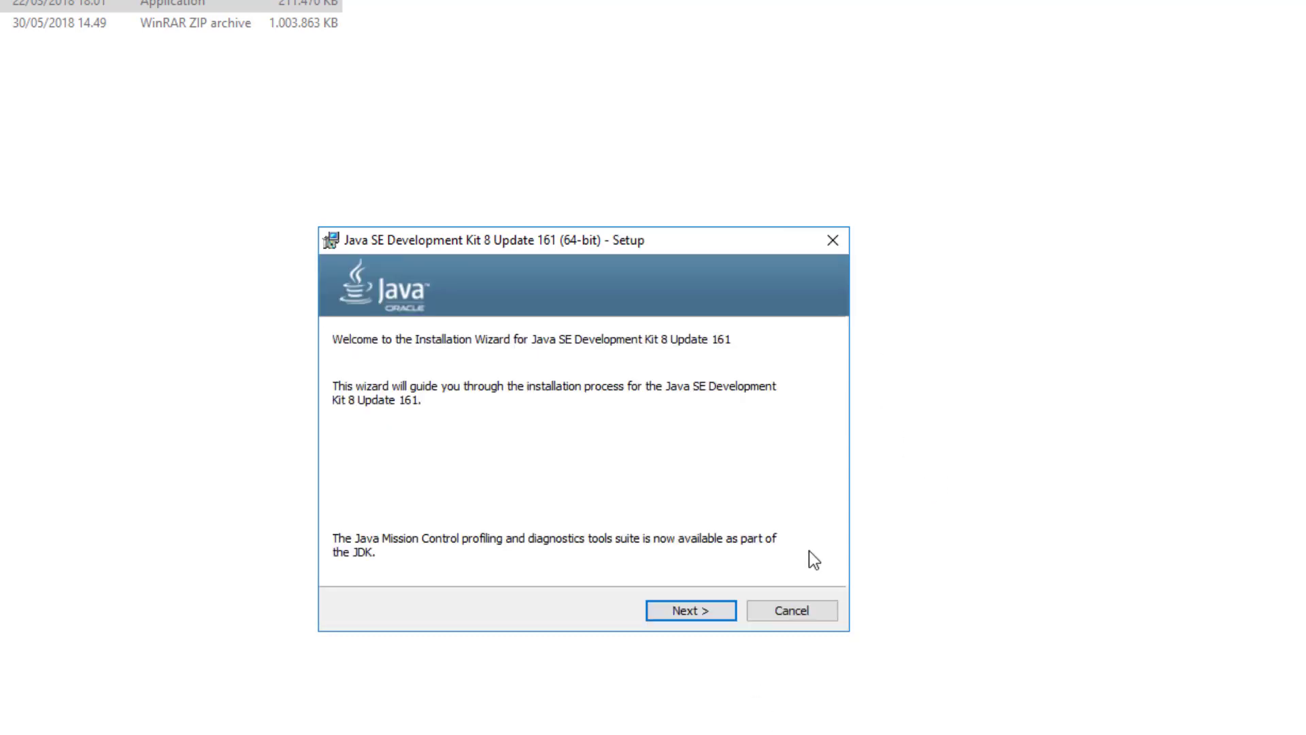
click(700, 616)
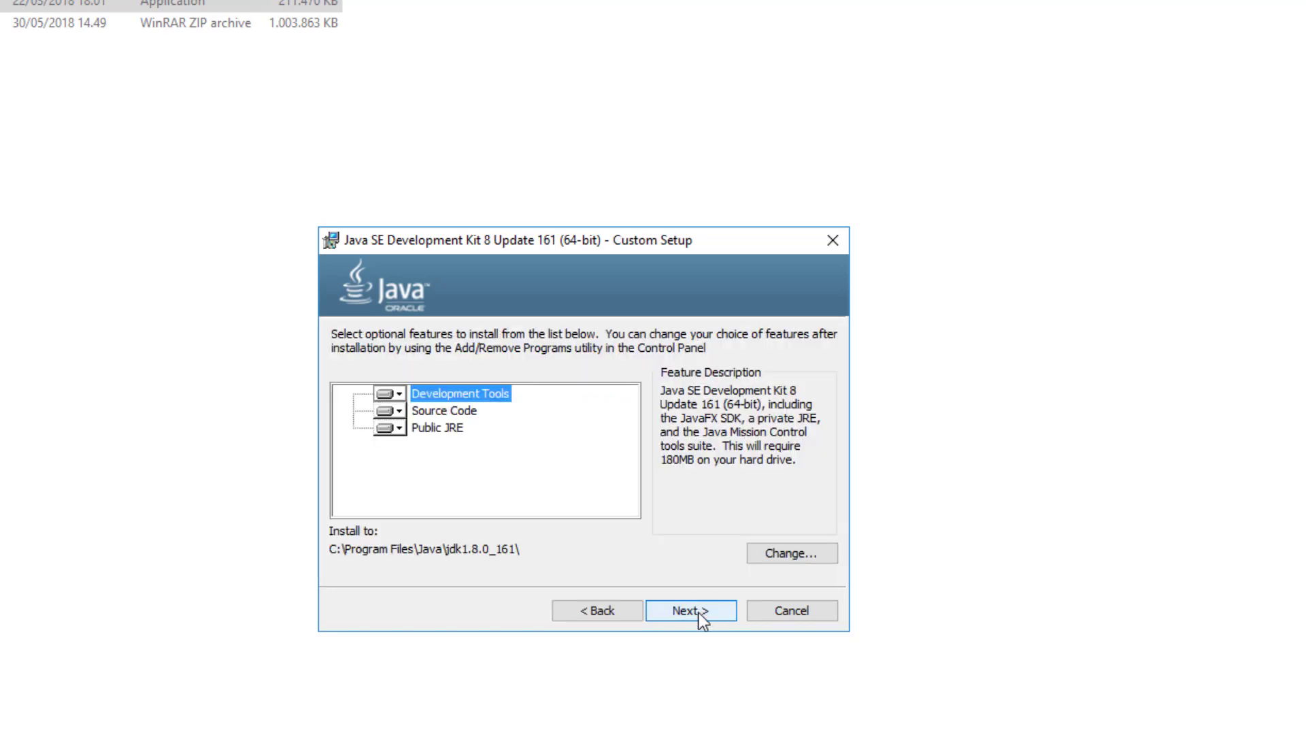
click(700, 612)
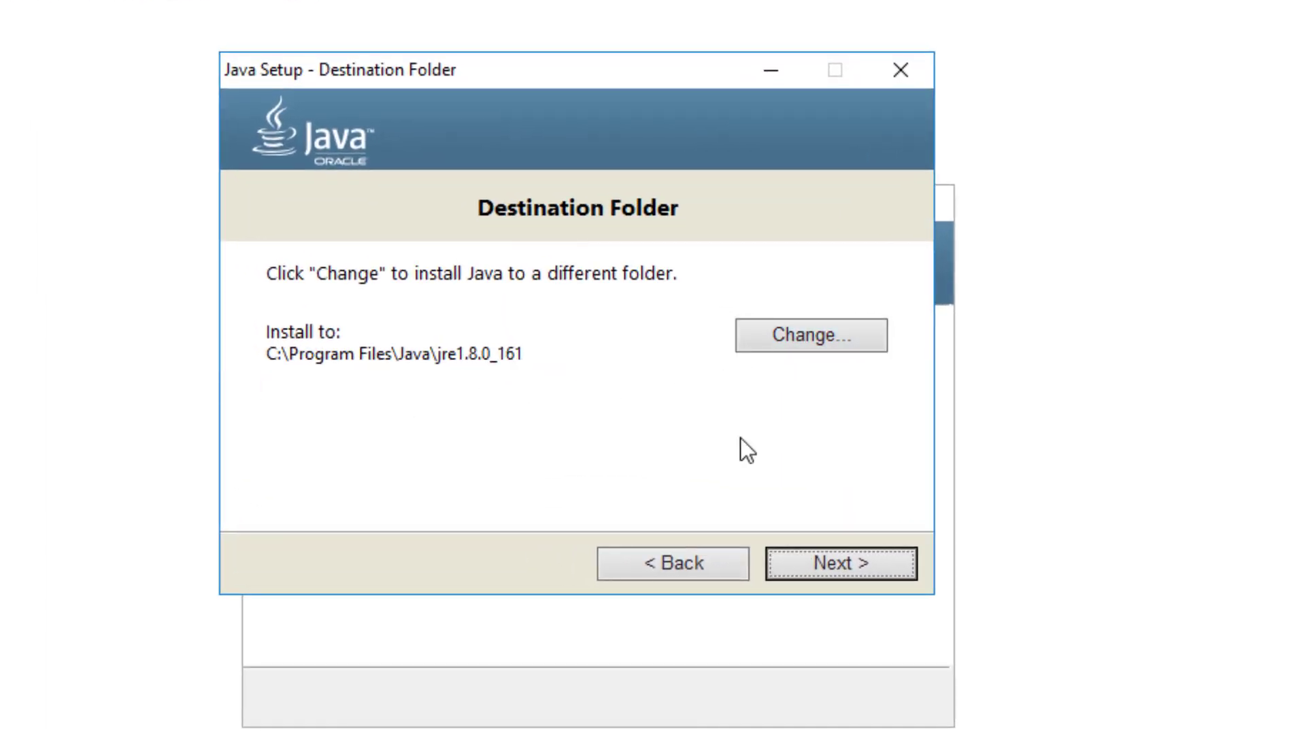
click(846, 564)
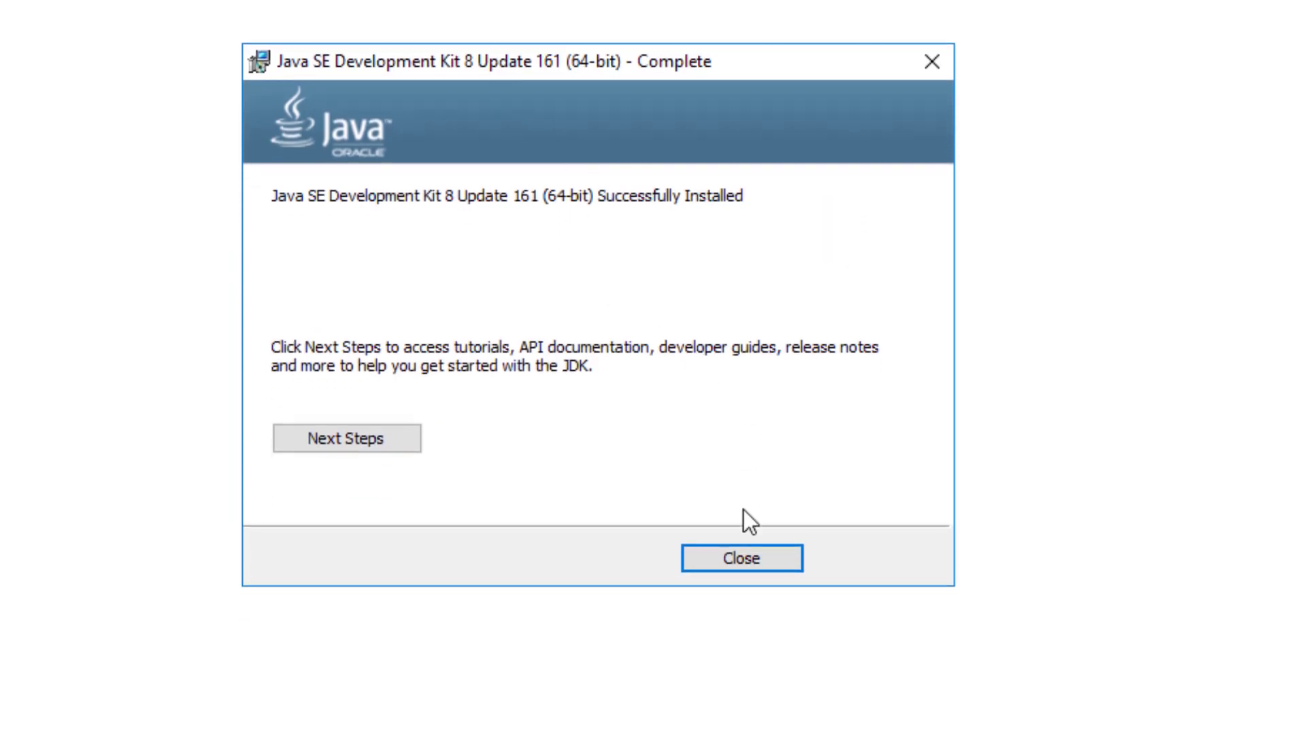
click(745, 561)
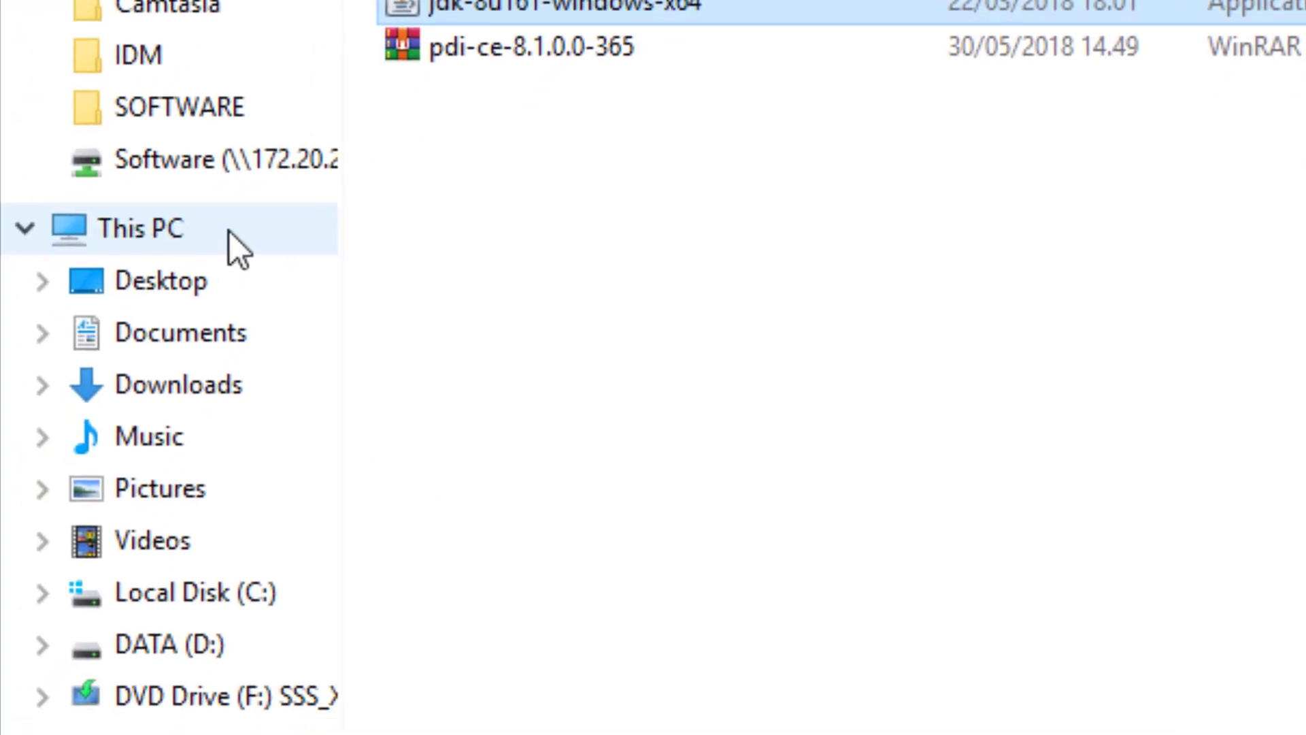
Open the environment variables from the advanced system settings of This PC.
click(230, 231)
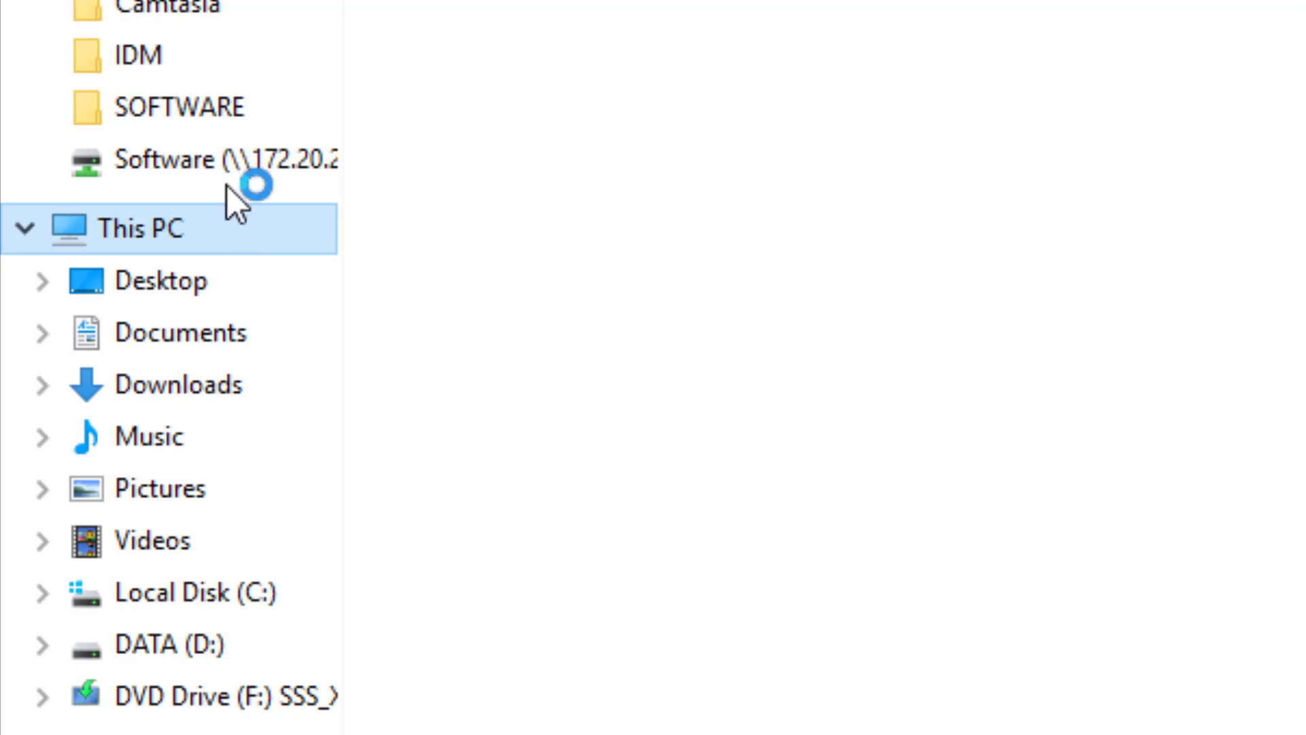
right_click(227, 231)
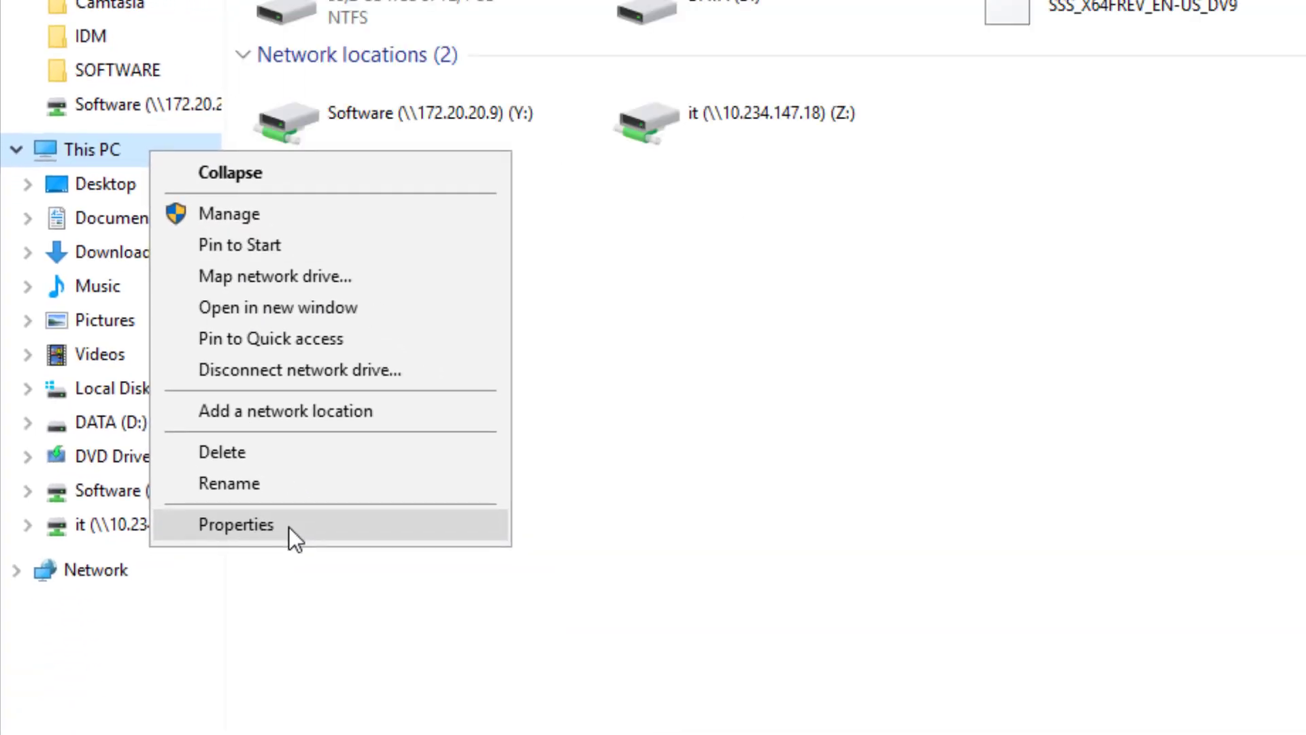
click(289, 528)
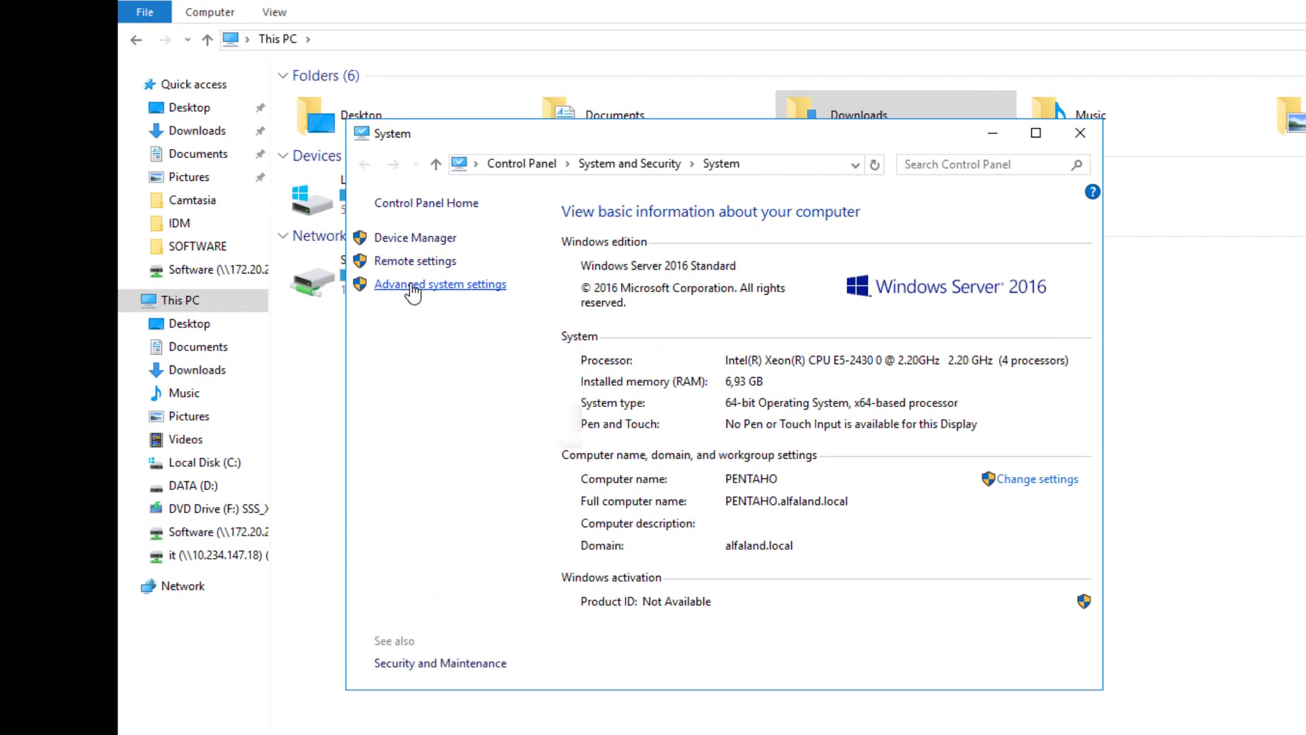
click(413, 286)
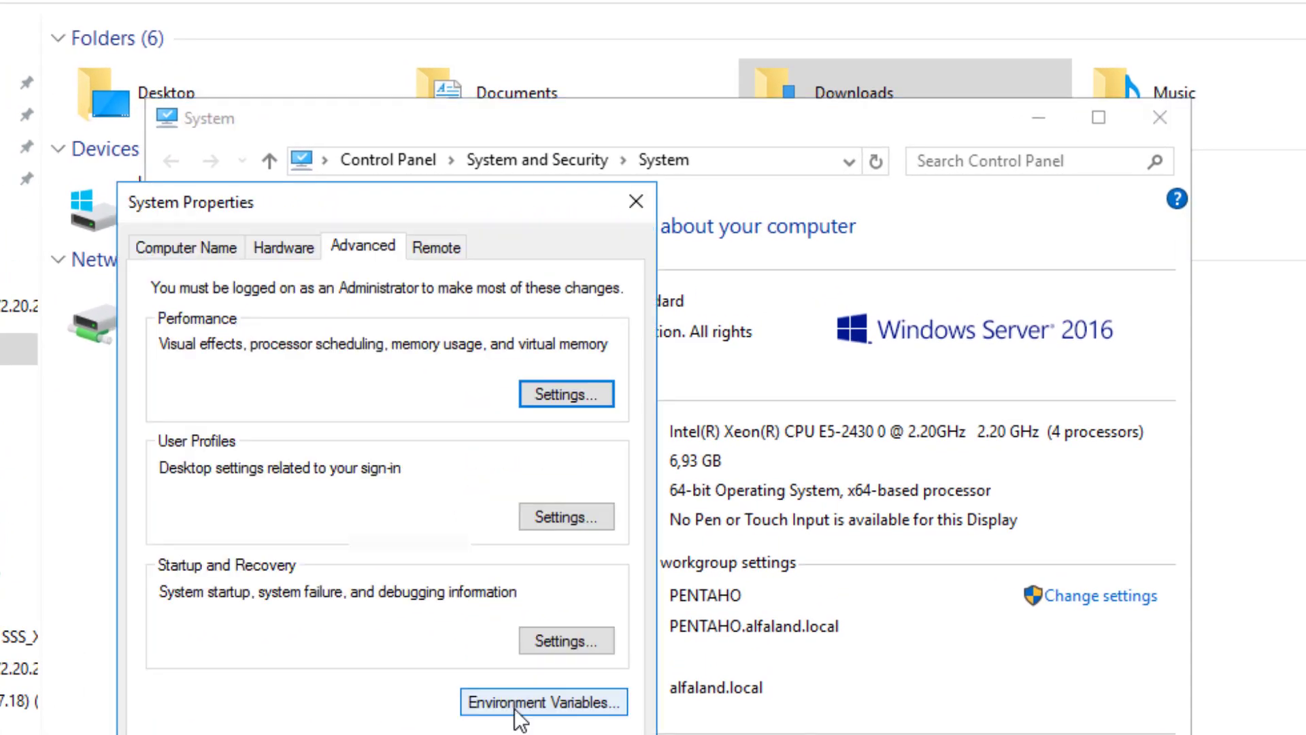
click(514, 706)
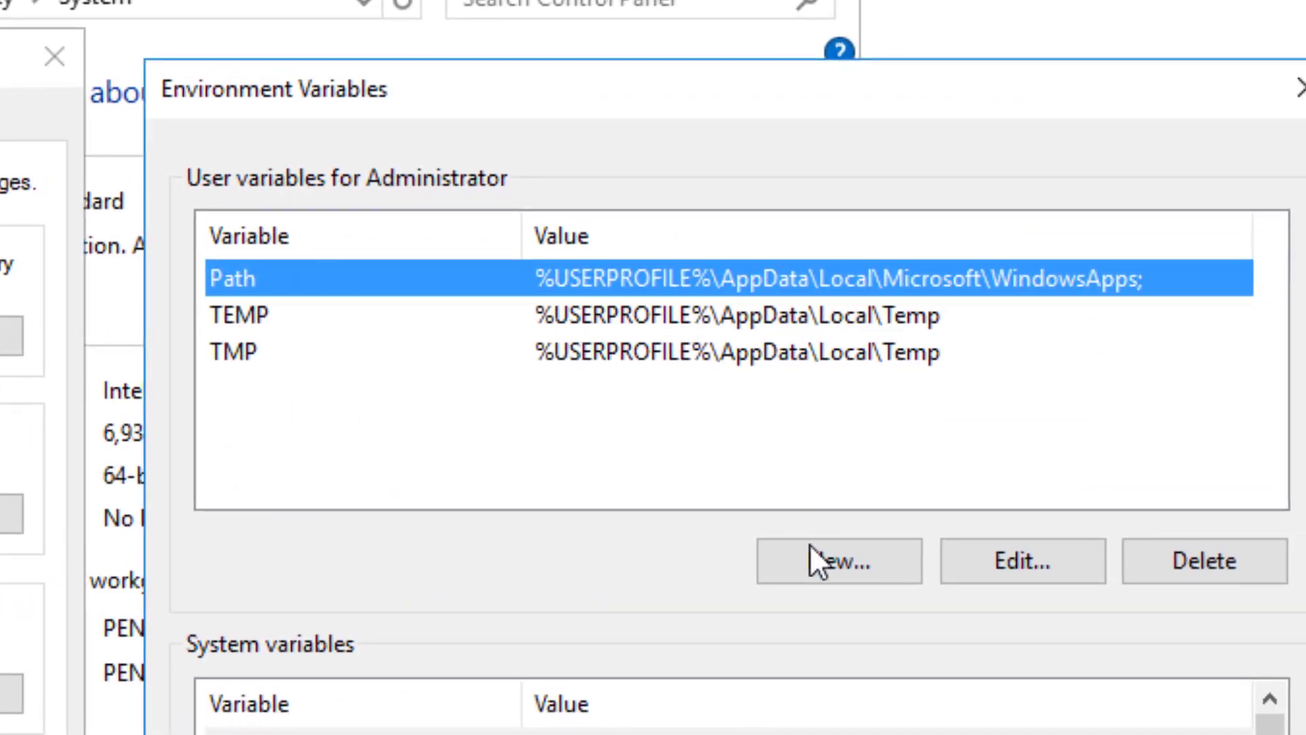
Create a new user variable for Administrator named PENTAHO_JAVA_HOME.
click(810, 552)
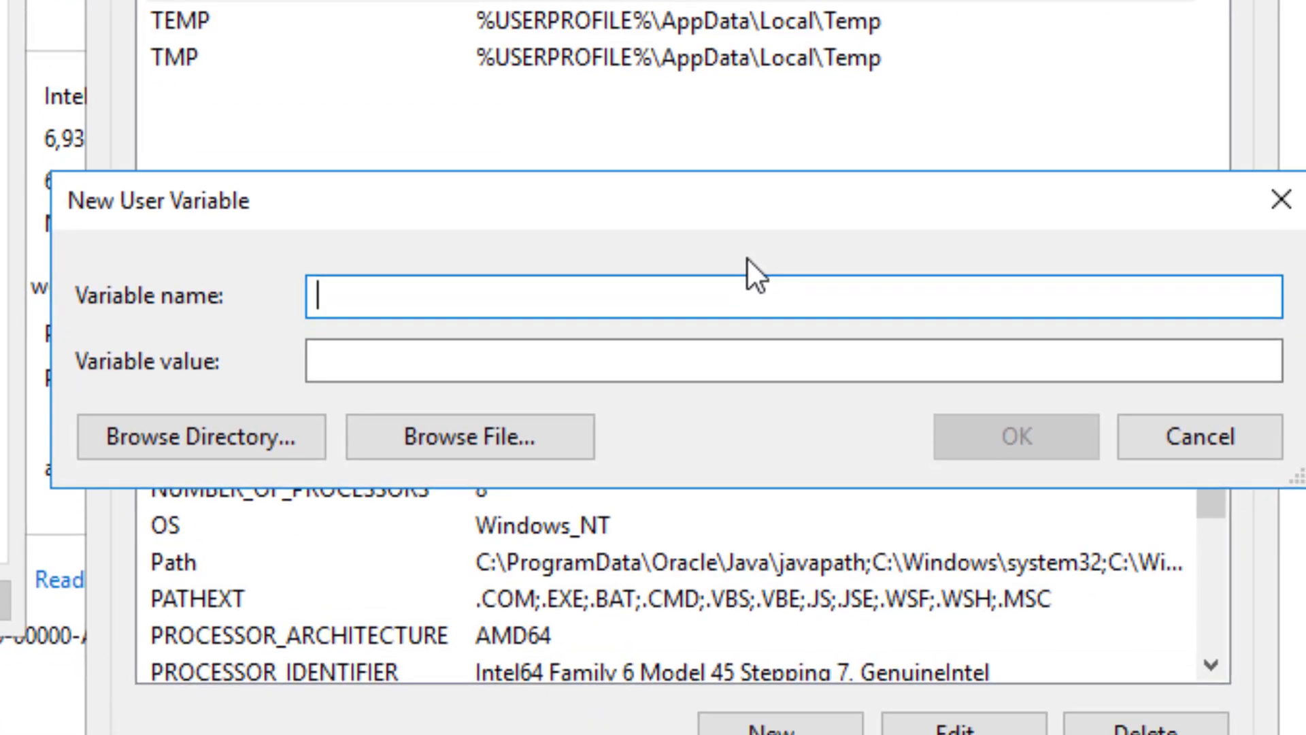
text(PENTAH)
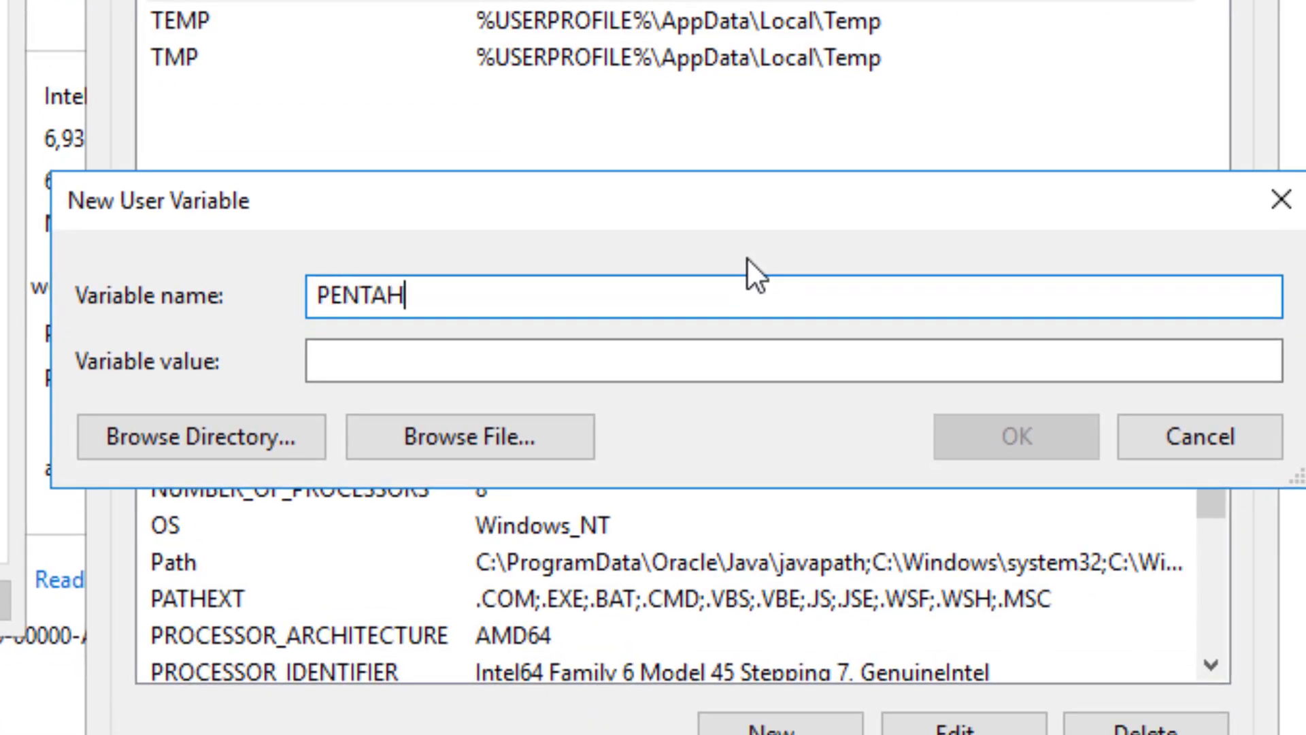
text(O_JAVA)
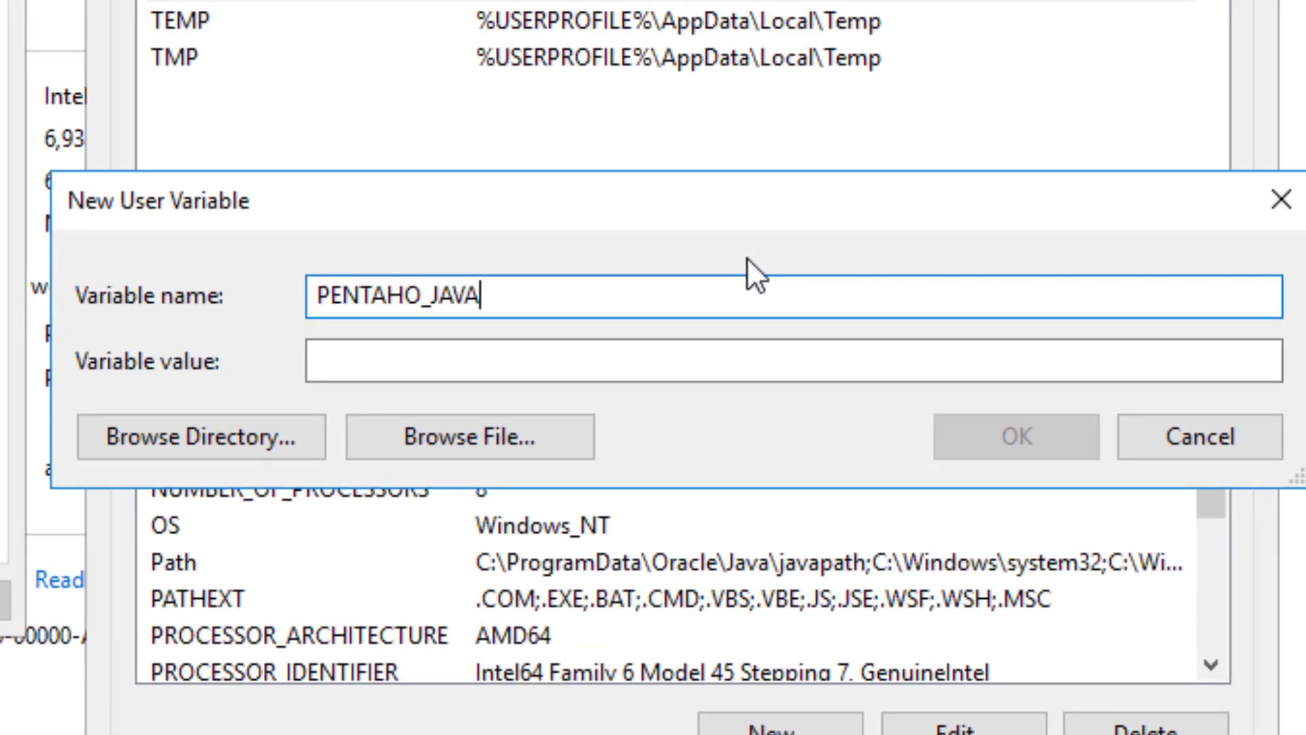
text(_HOME)
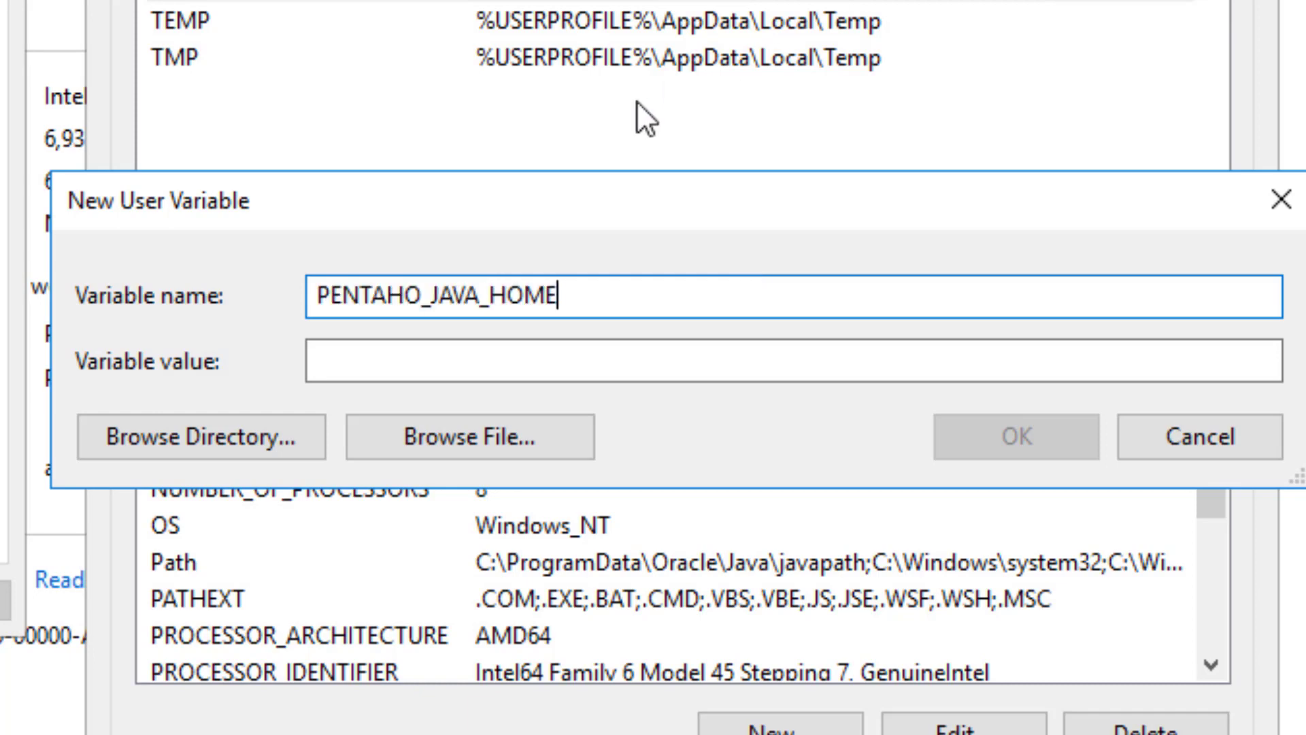
Set the new variable's value to the C:\Program Files\Java\jdk1.8.0_161 directory and save the environment variables.
click(445, 355)
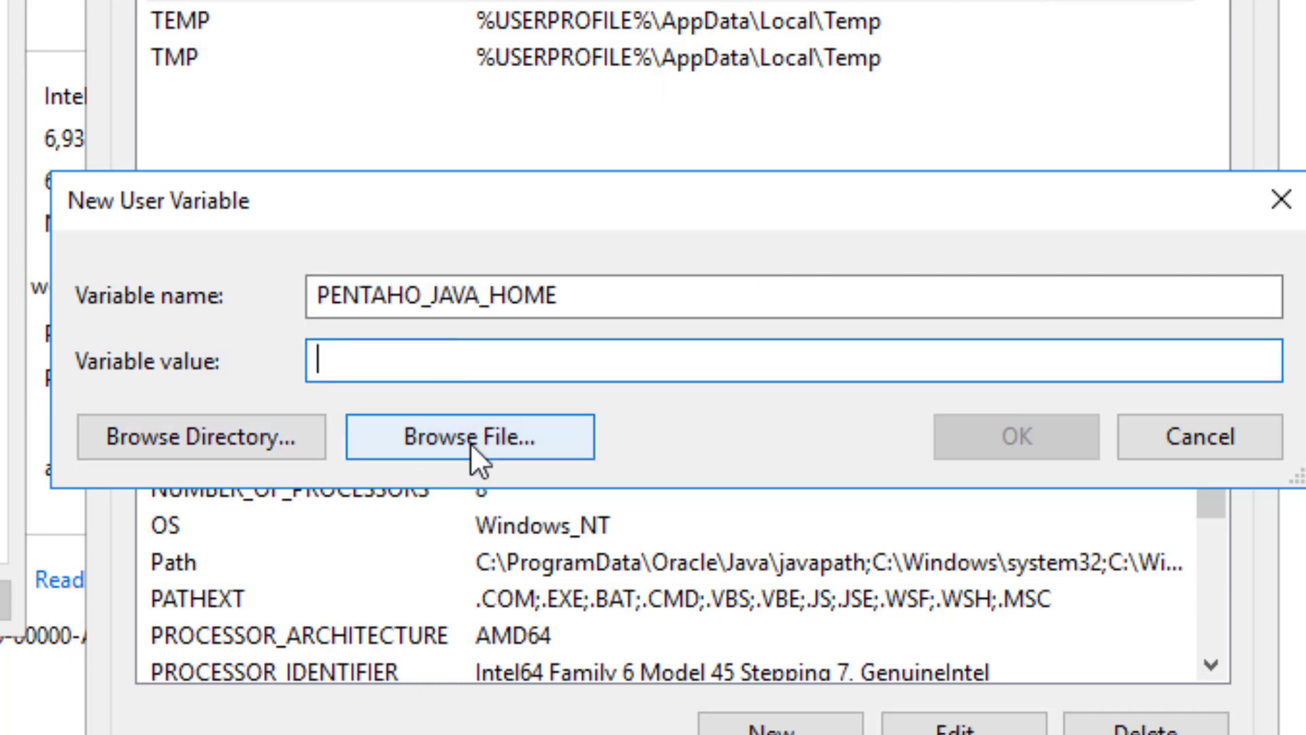
click(284, 434)
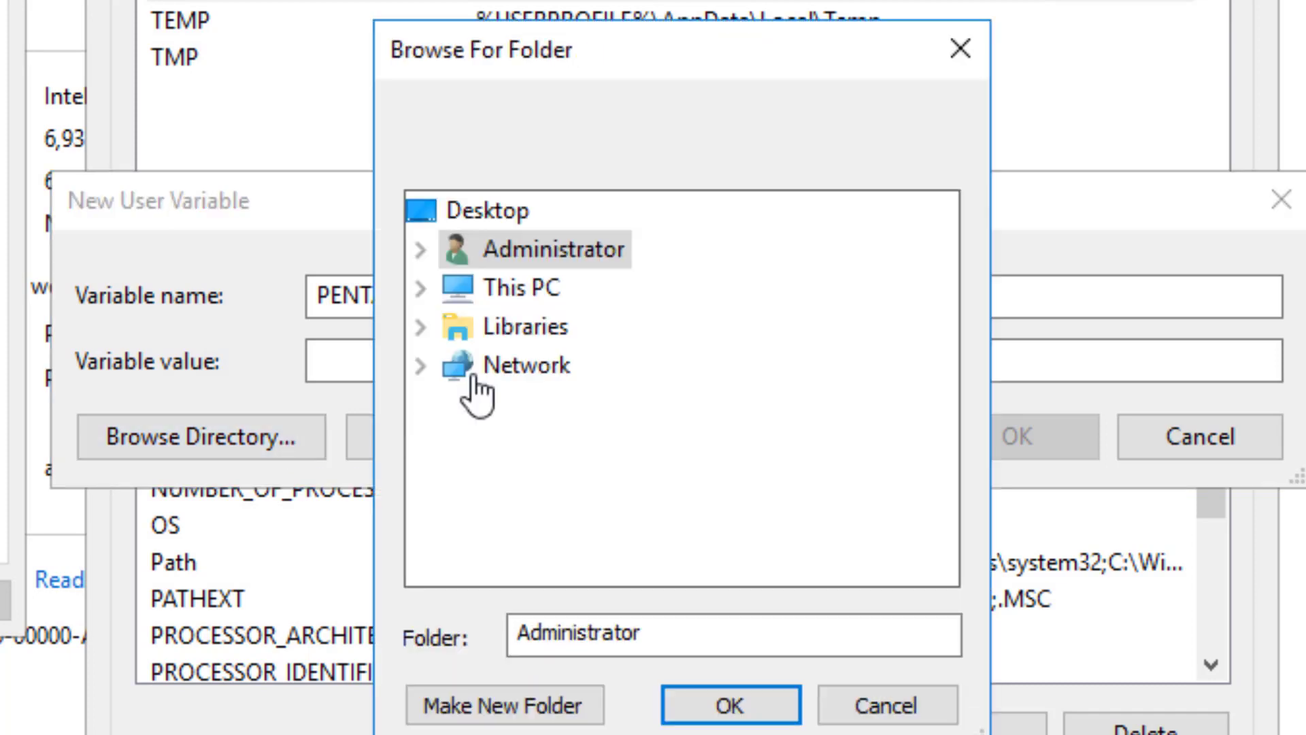
click(419, 289)
click(598, 484)
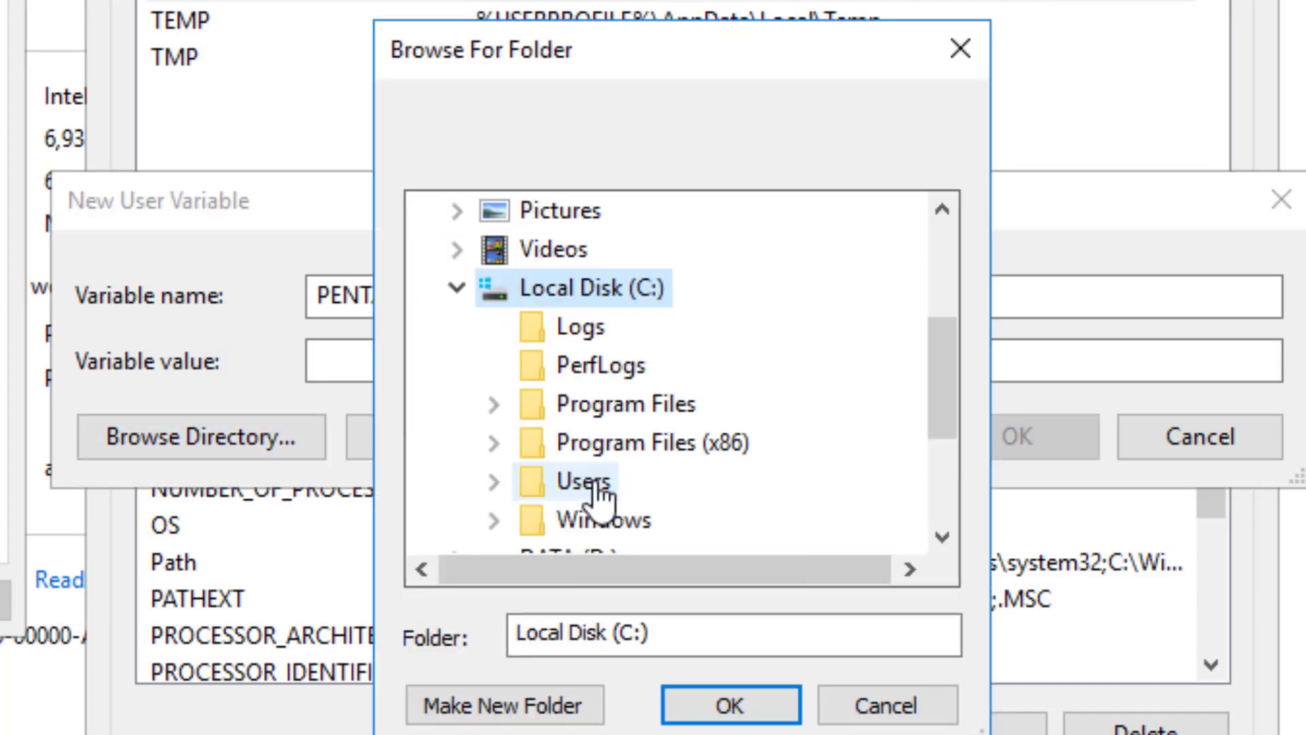
click(642, 406)
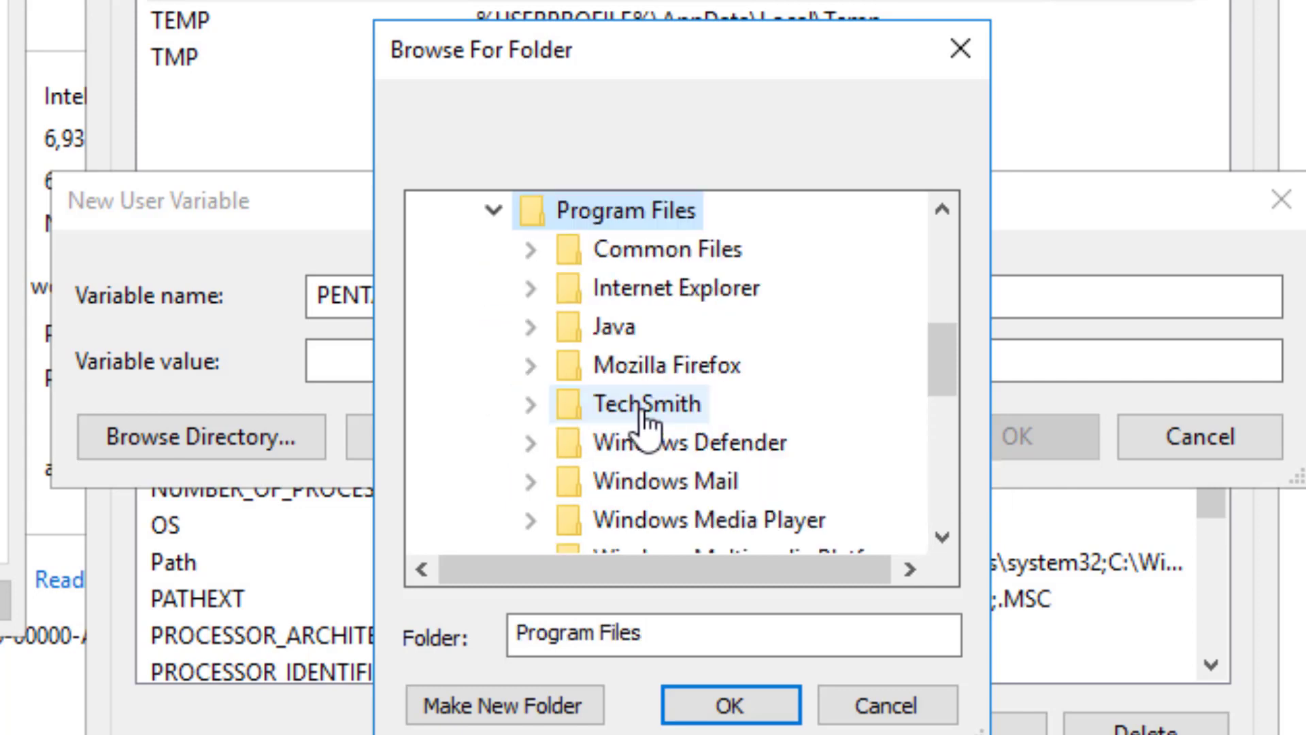
click(616, 333)
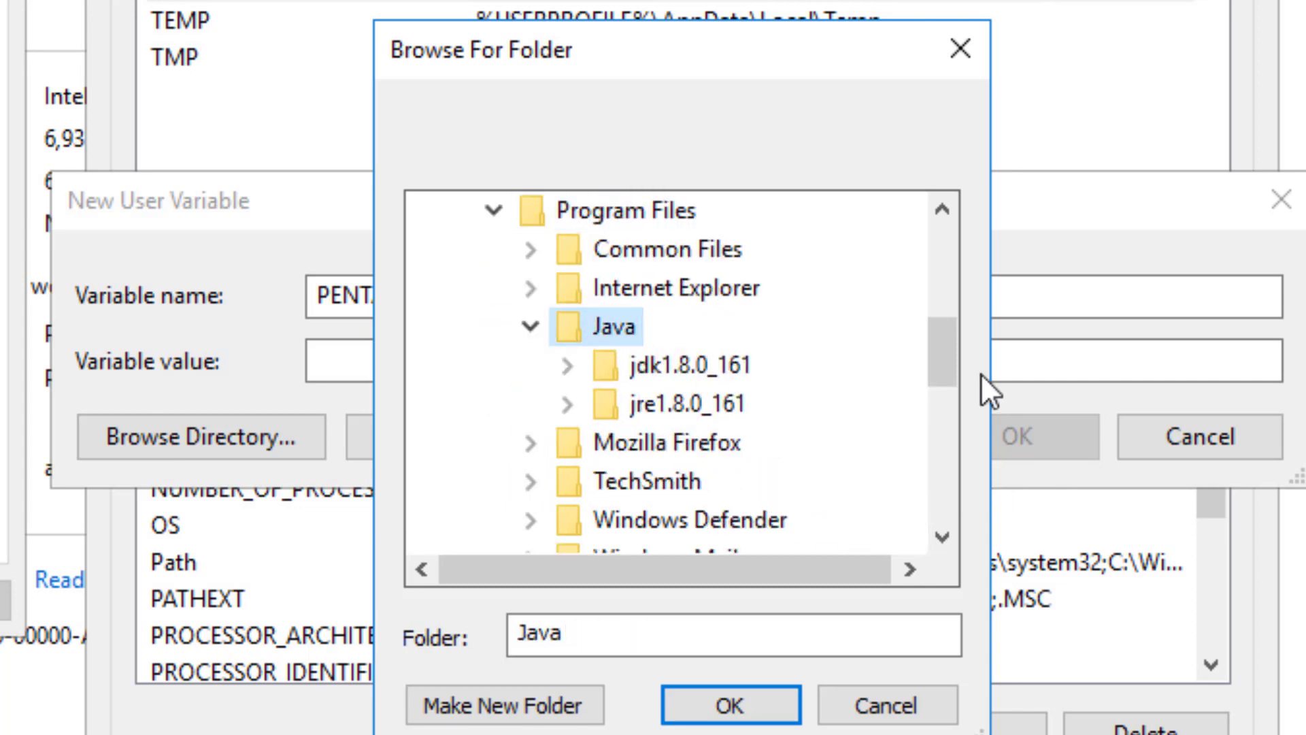
click(680, 368)
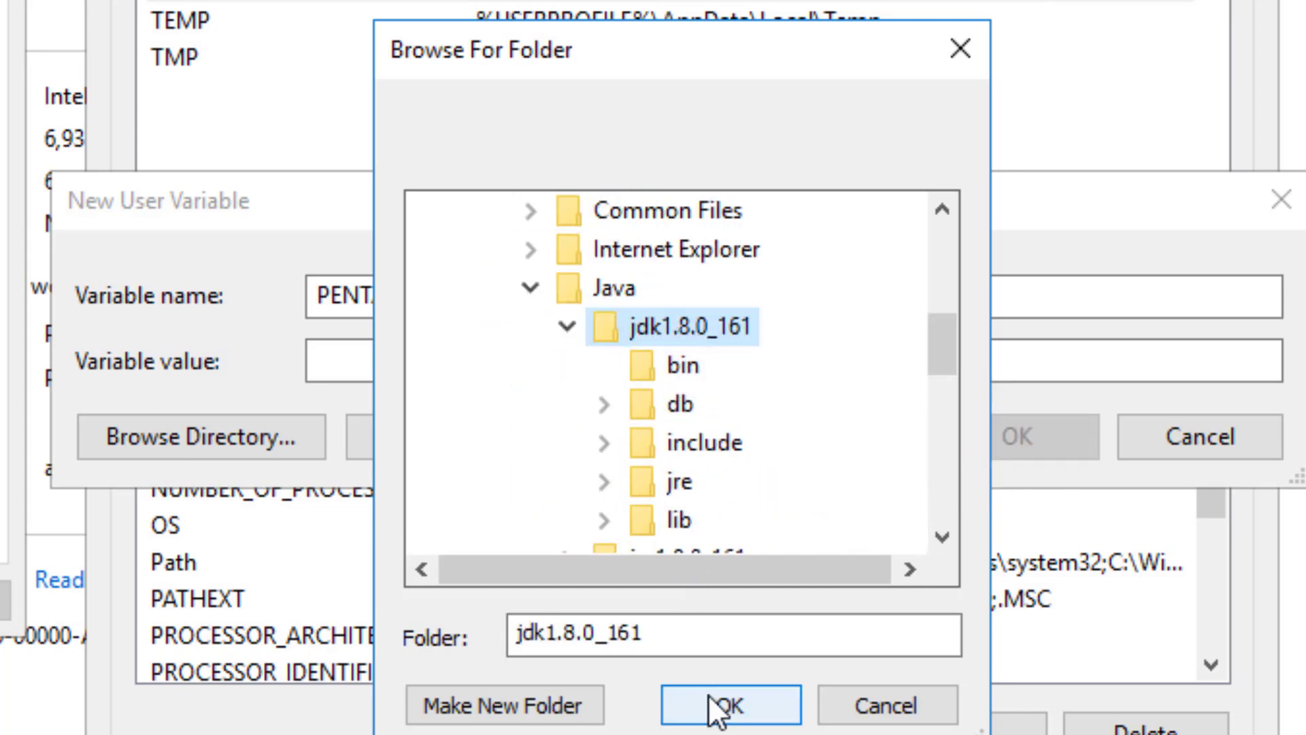
click(719, 705)
click(1031, 449)
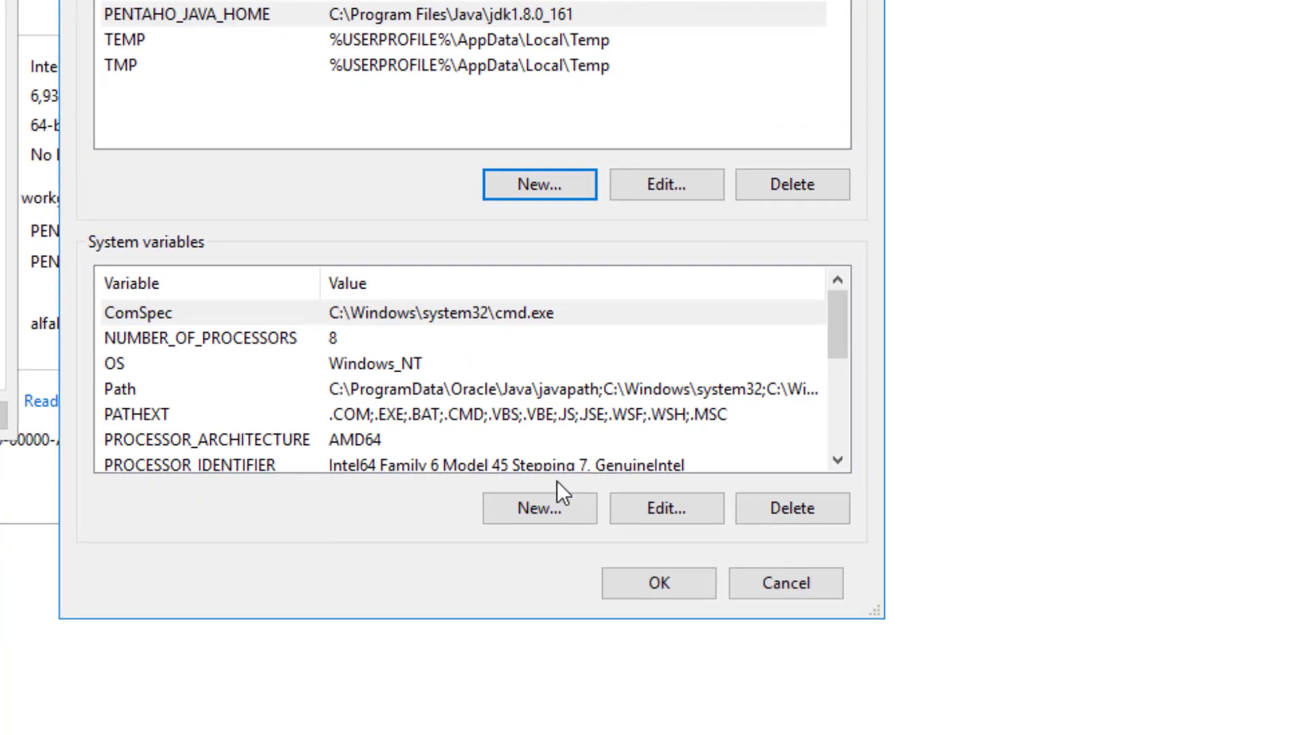
click(615, 537)
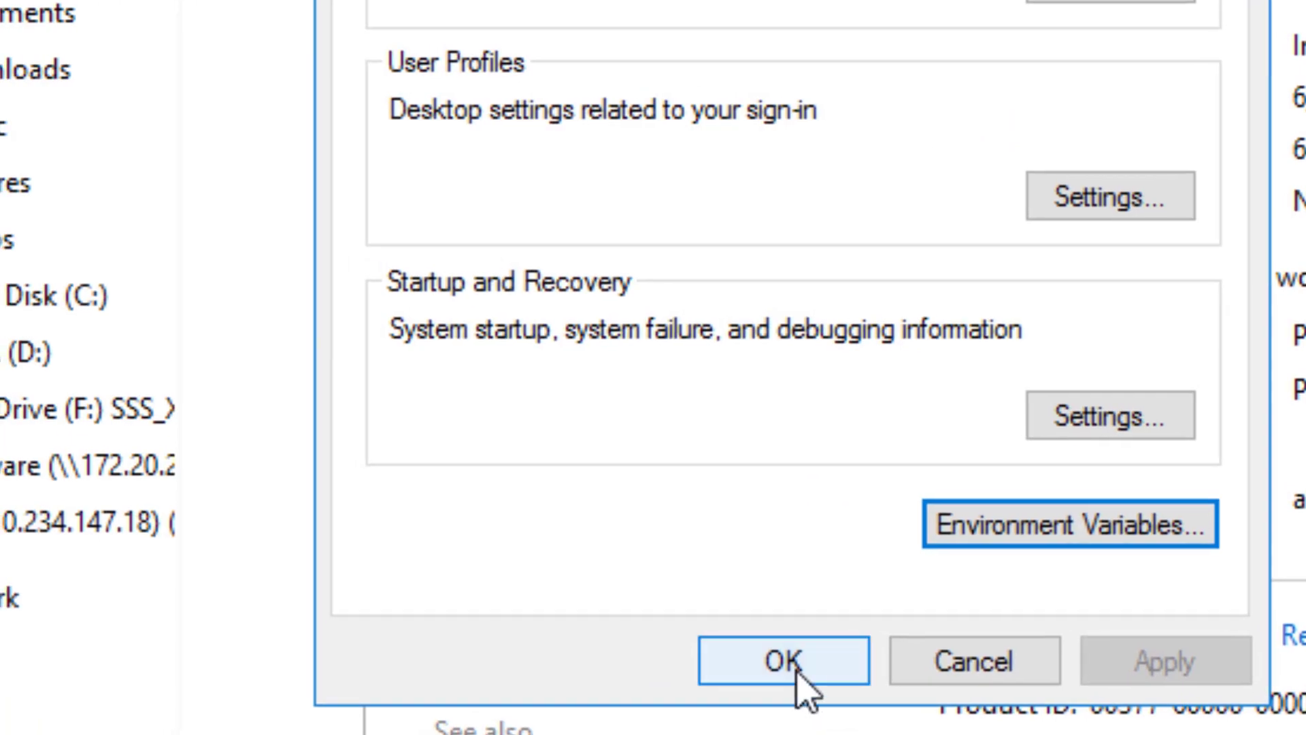
Close the system settings windows and open the extraction options for the pdi-ce-8.1.0.0-365 archive in the Downloads folder.
click(797, 670)
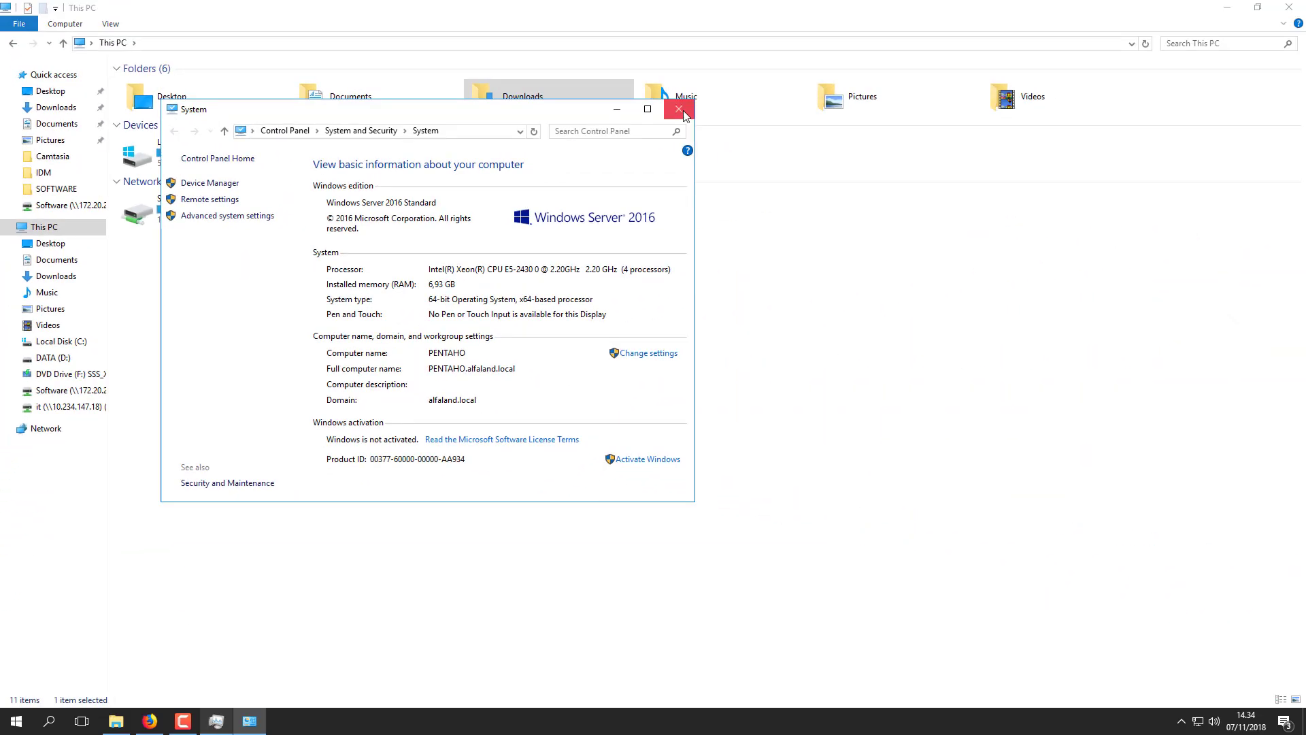
click(680, 110)
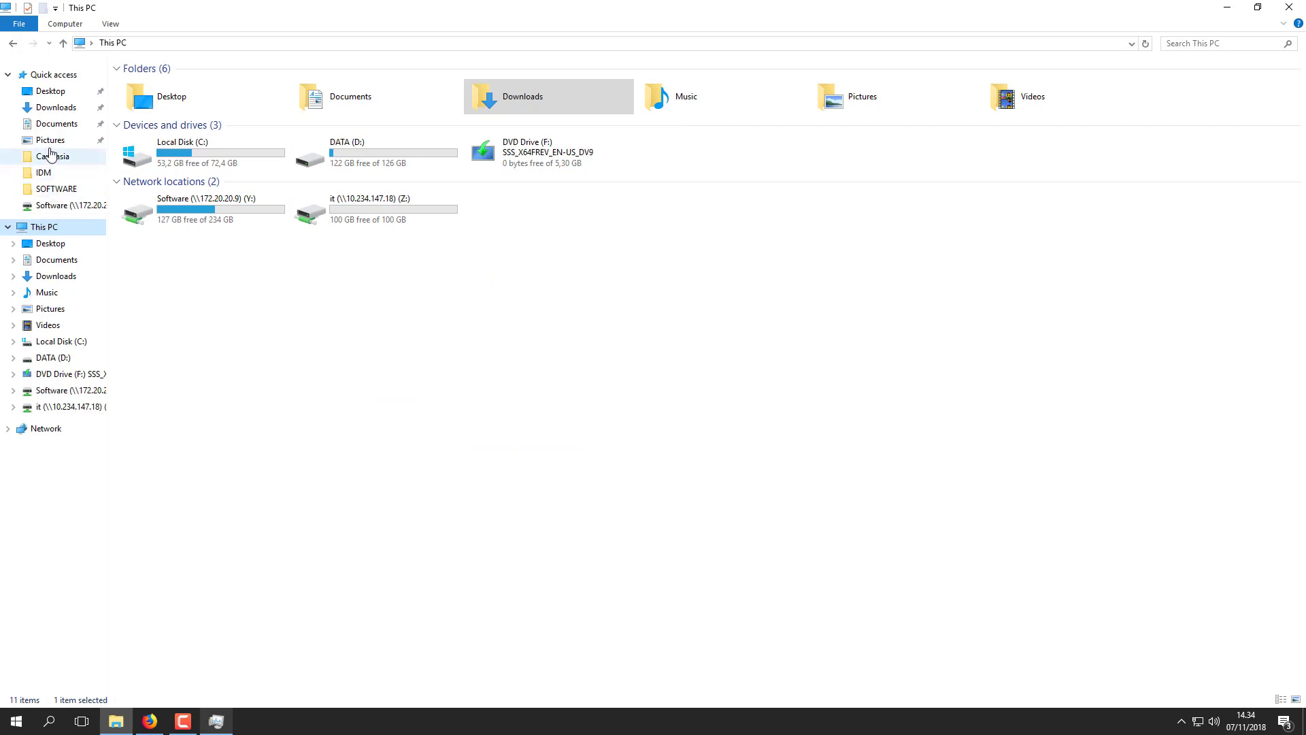
click(54, 107)
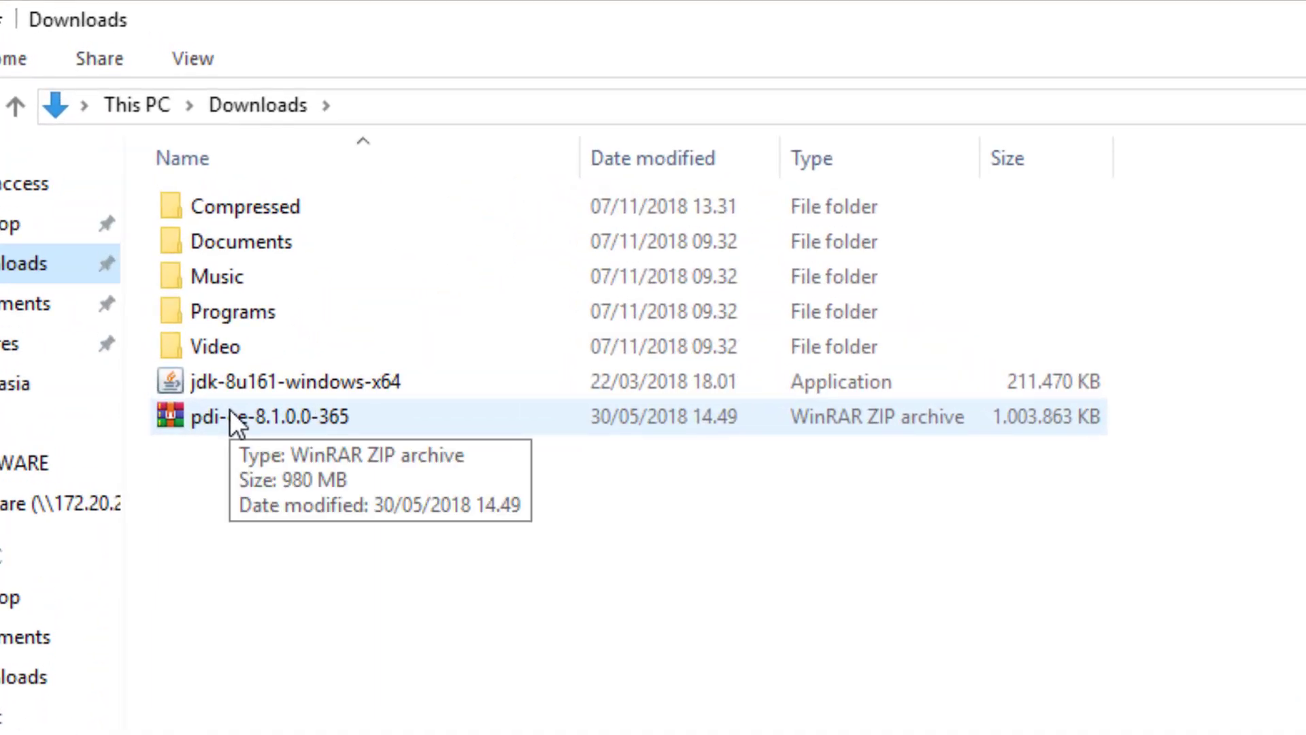
click(230, 410)
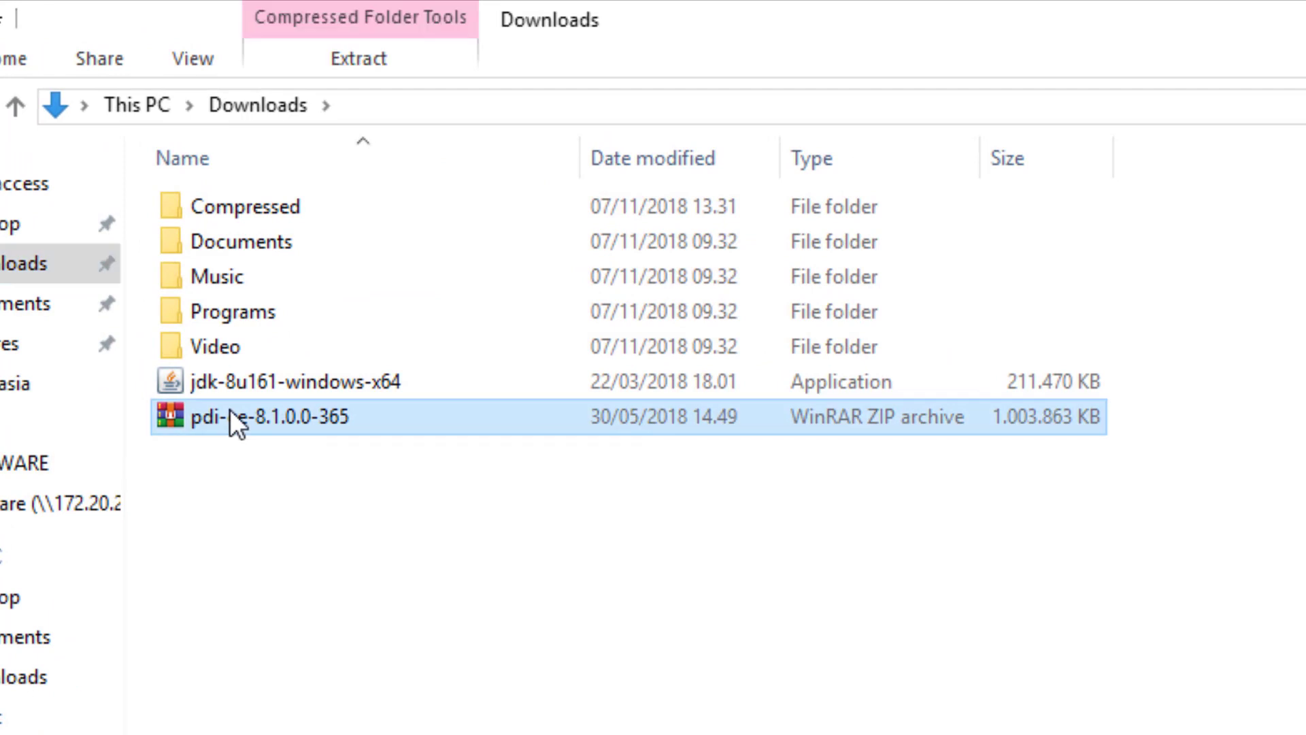
right_click(230, 416)
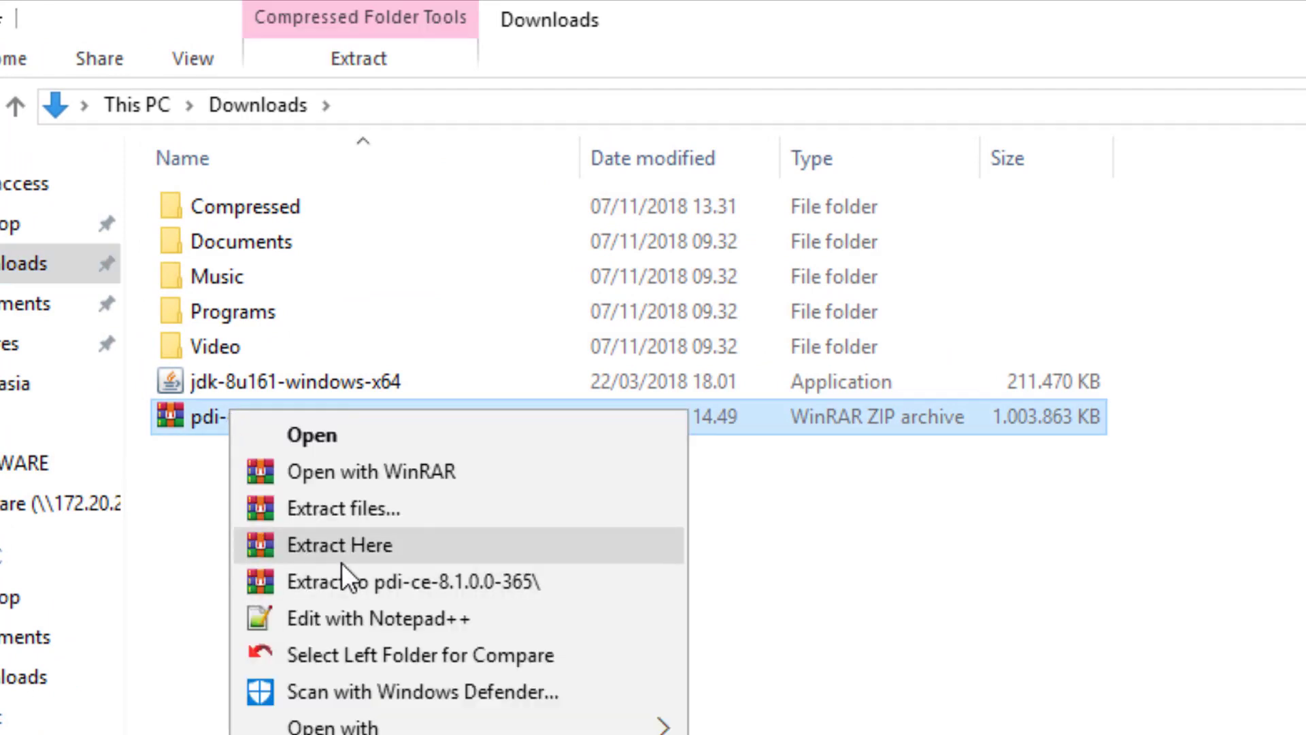
click(335, 516)
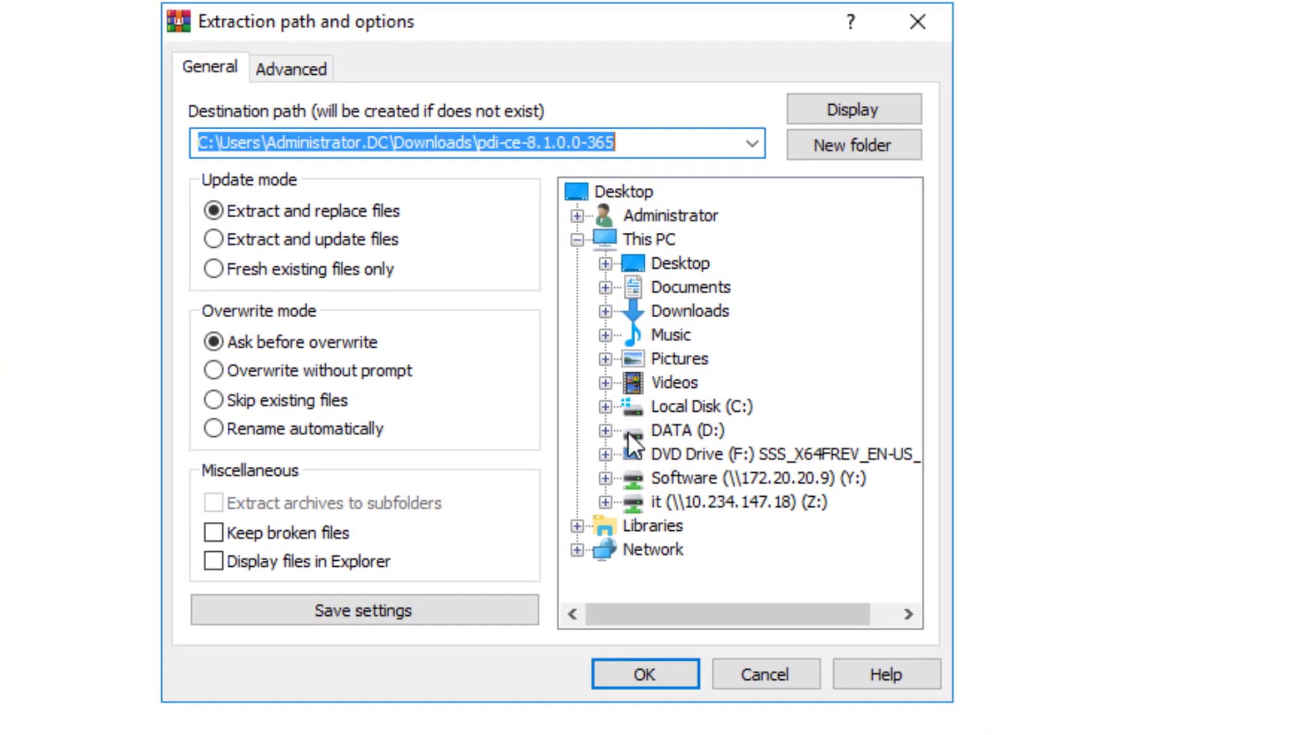
Extract the archive into the PENTAHO folder on the DATA (D:) drive.
click(674, 430)
click(604, 431)
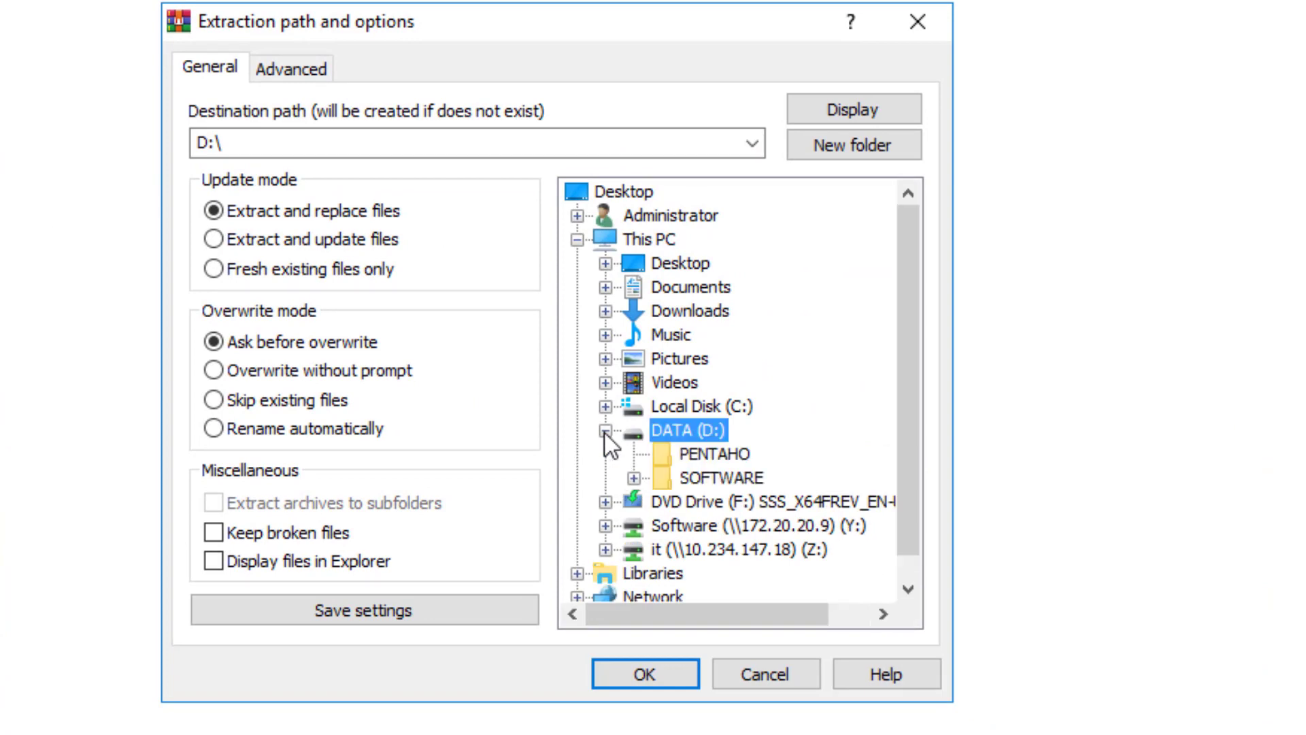
click(692, 454)
click(645, 673)
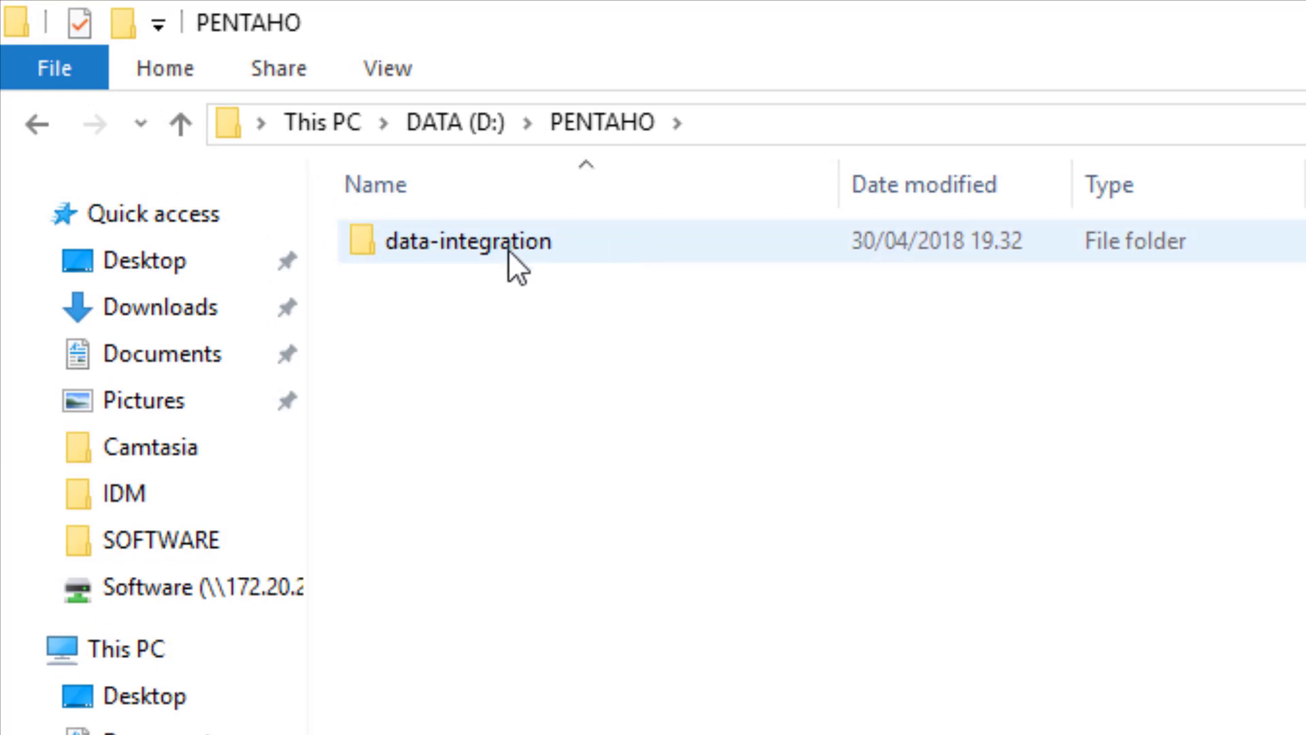
Launch the Spoon Windows batch file from the data-integration folder in D:\PENTAHO.
double_click(661, 256)
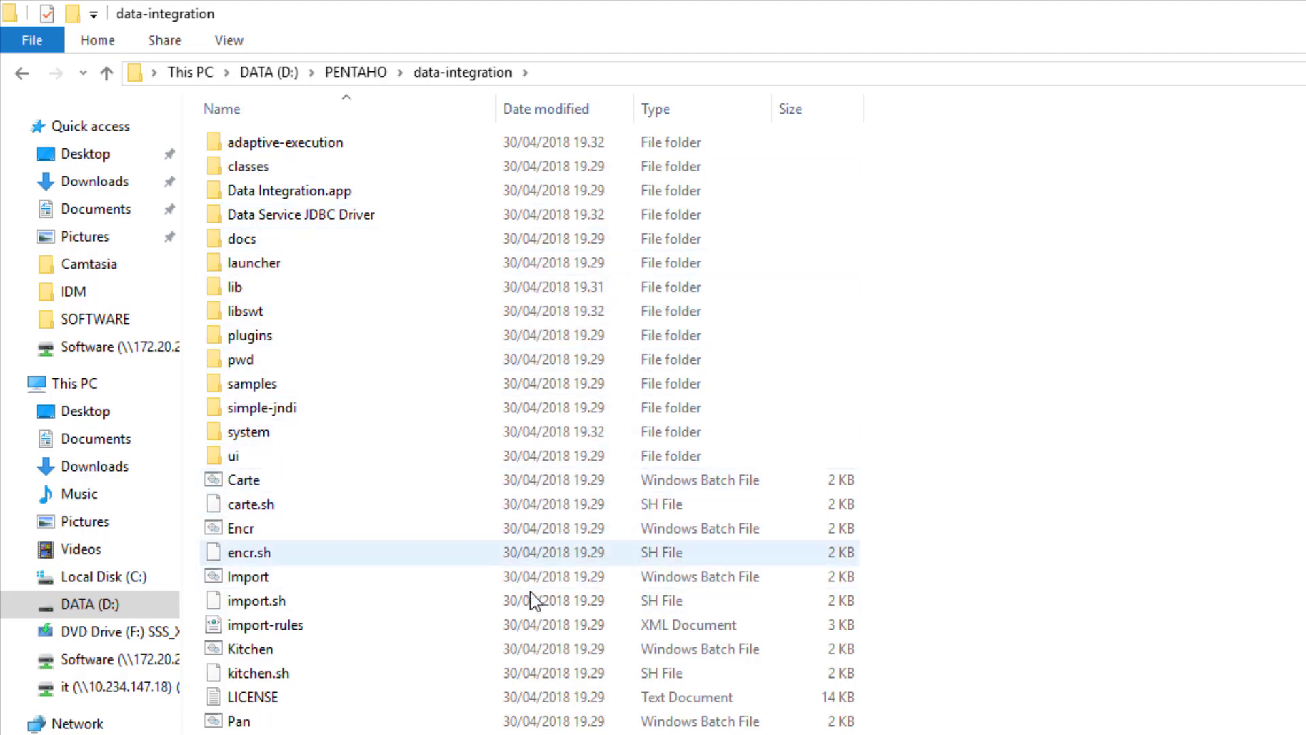
scroll(501, 731, down, 1)
scroll(409, 647, down, 5)
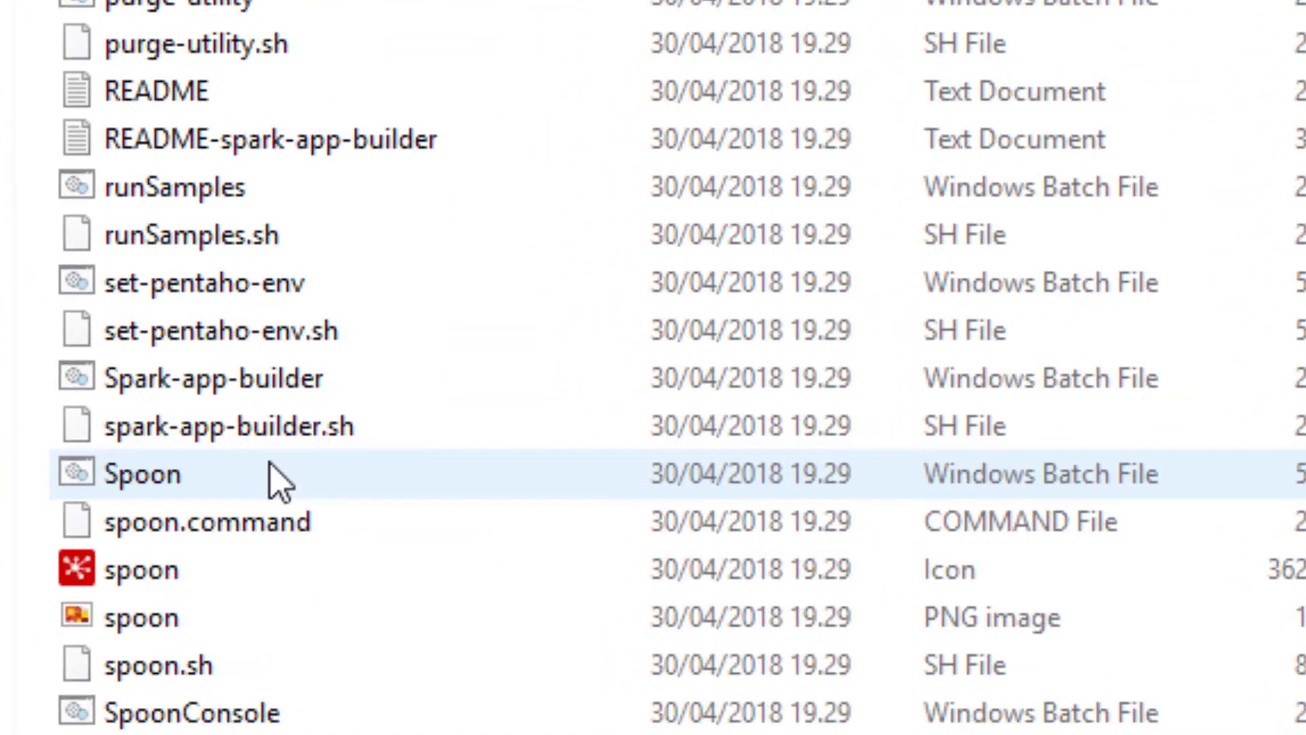
click(270, 469)
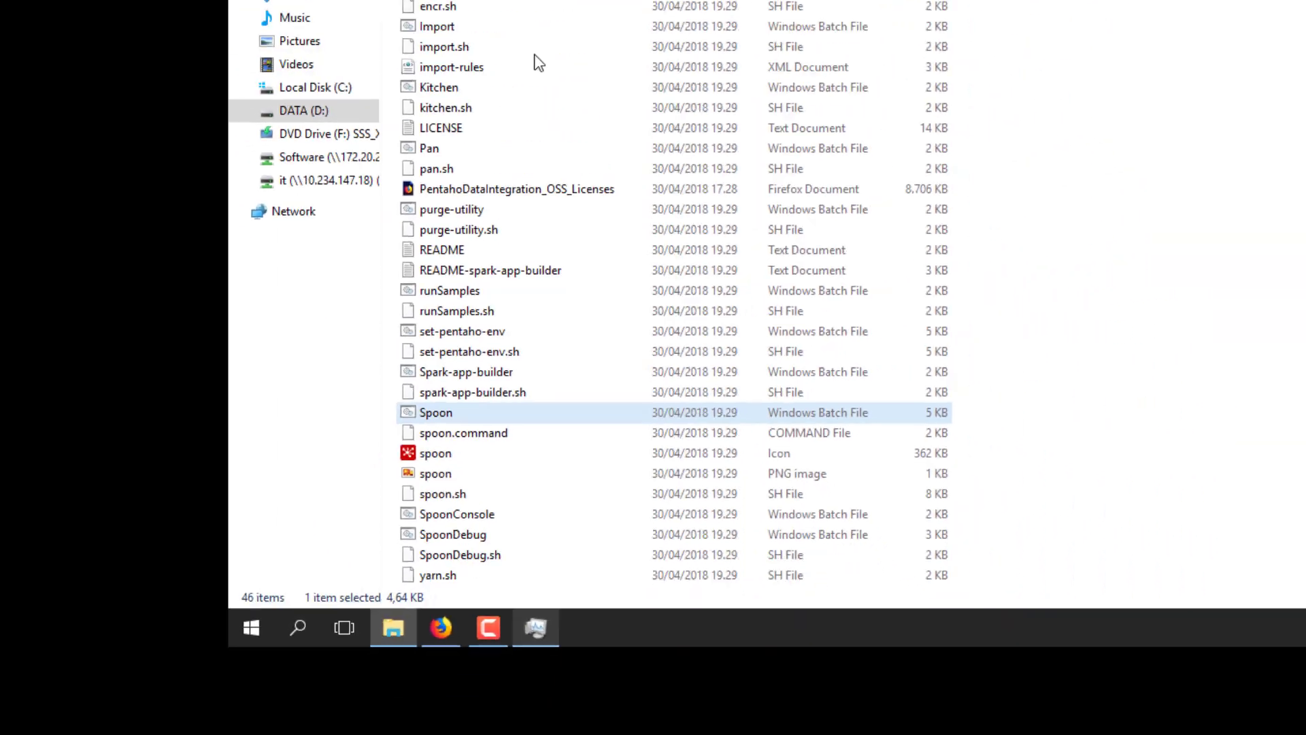
scroll(174, 505, up, 1)
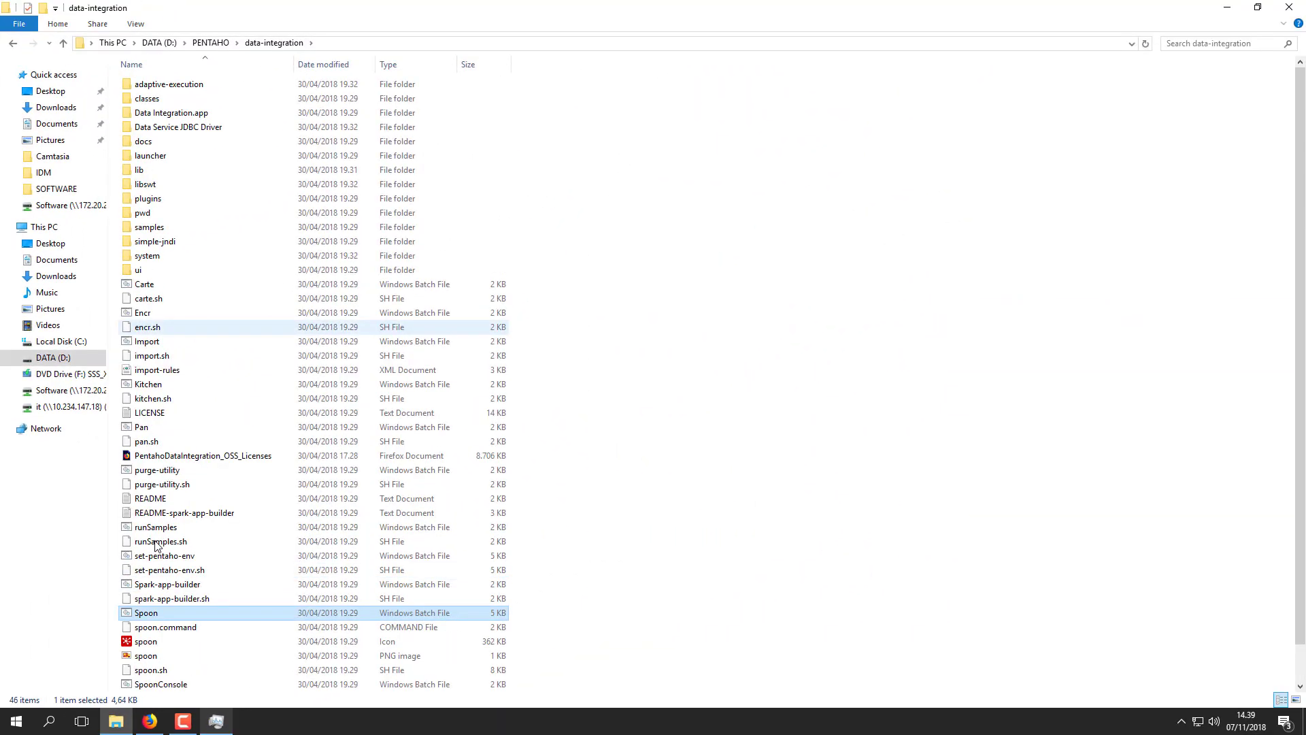
key(Return)
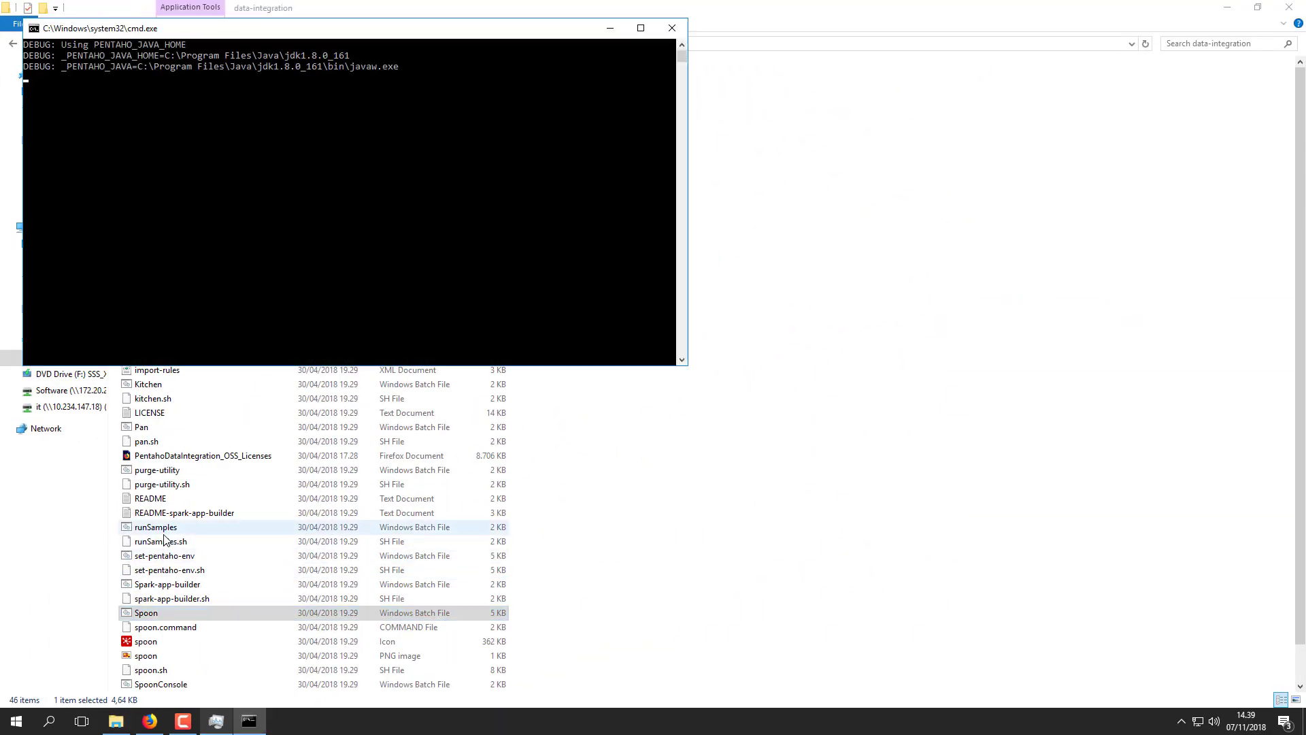